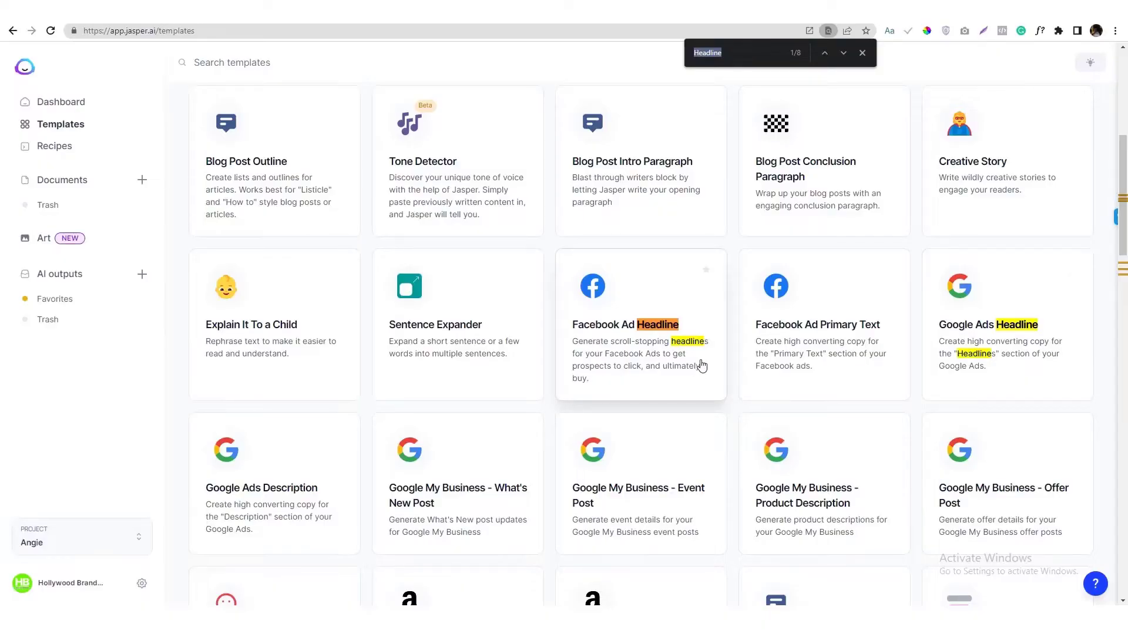
Jump to the Perfect Headline match in the page find bar
key("Return")
key("Return")
key("Return")
key("Return")
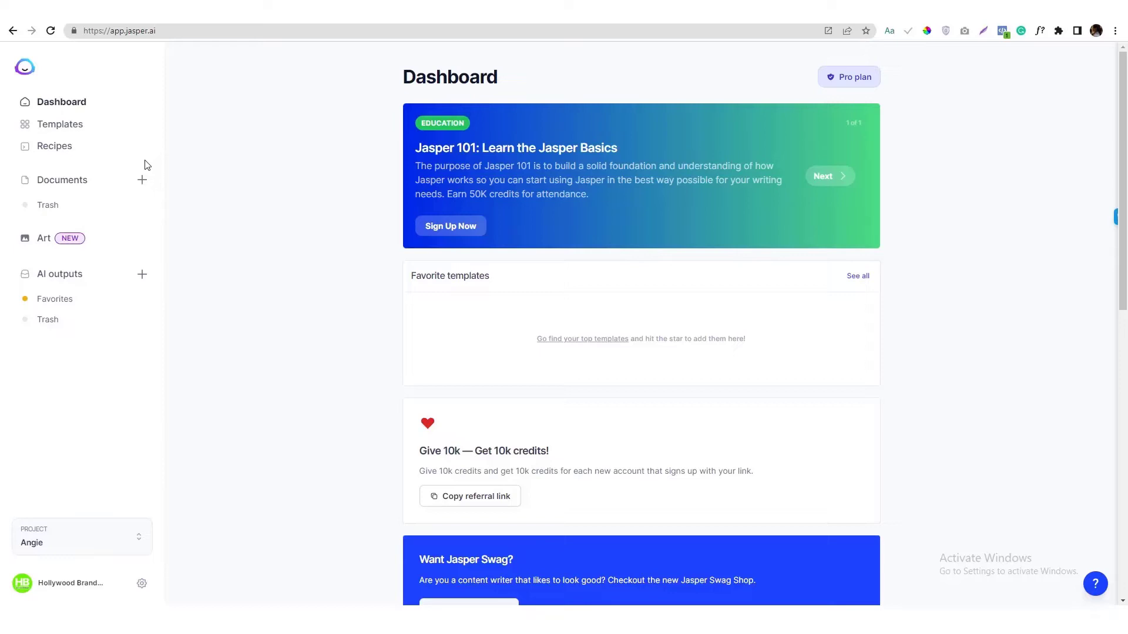
Open the Templates gallery and search the page for 'Headline'
left_click(60, 124)
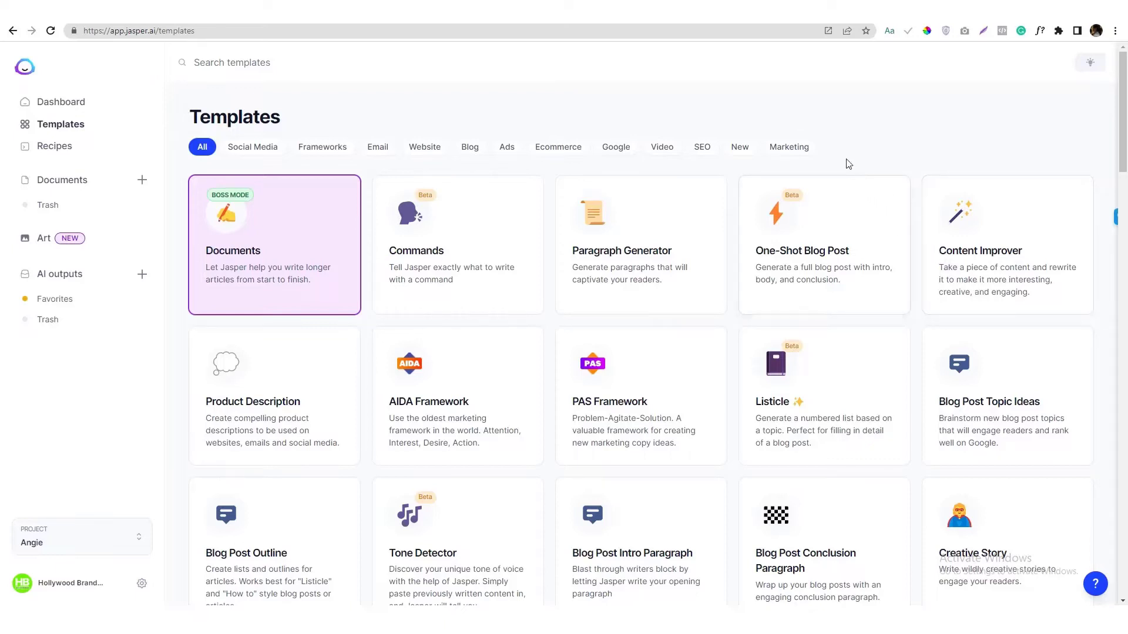
key("ctrl+f")
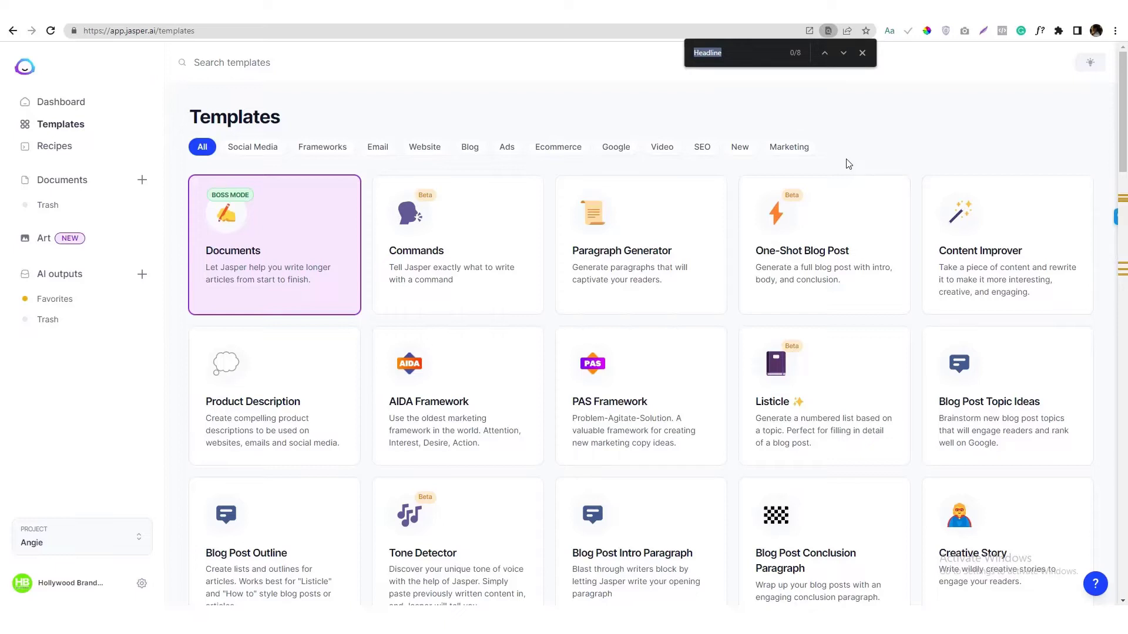
Cycle through the 'Headline' matches in the gallery to reach the Perfect Headline card
key("Return")
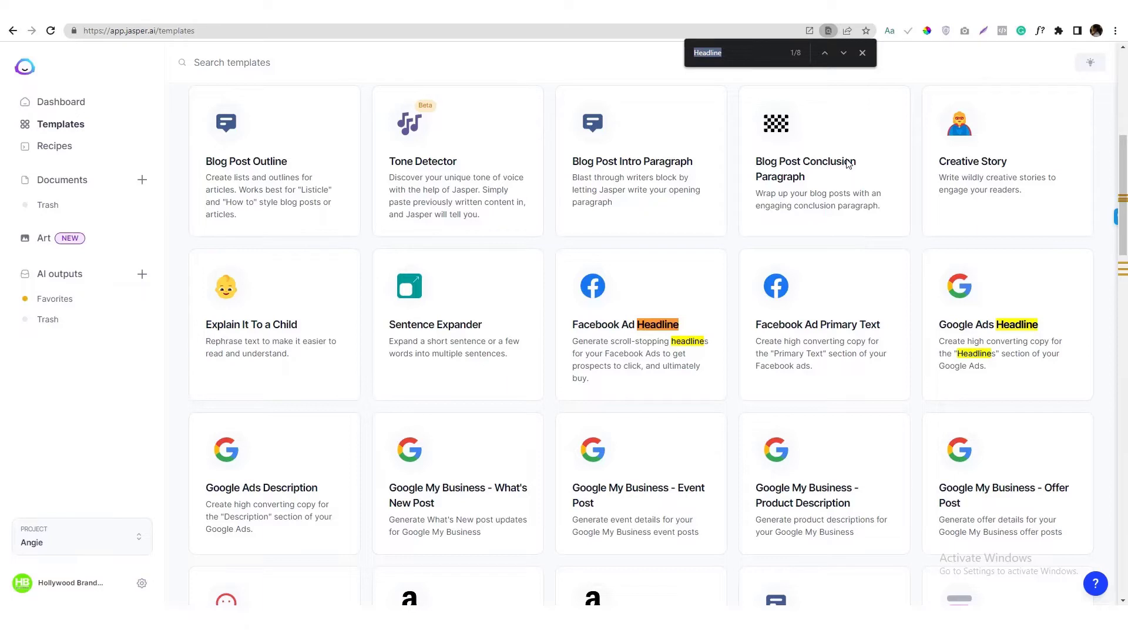
mouse_move(641, 324)
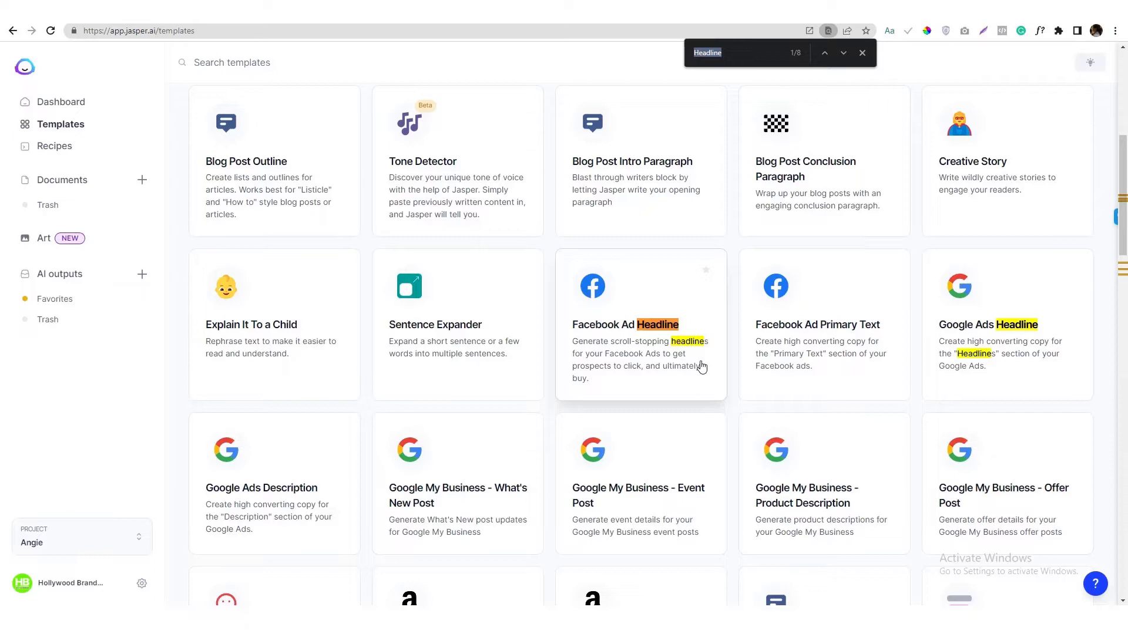
left_click(757, 52)
key("Return")
key("Return")
key("Return")
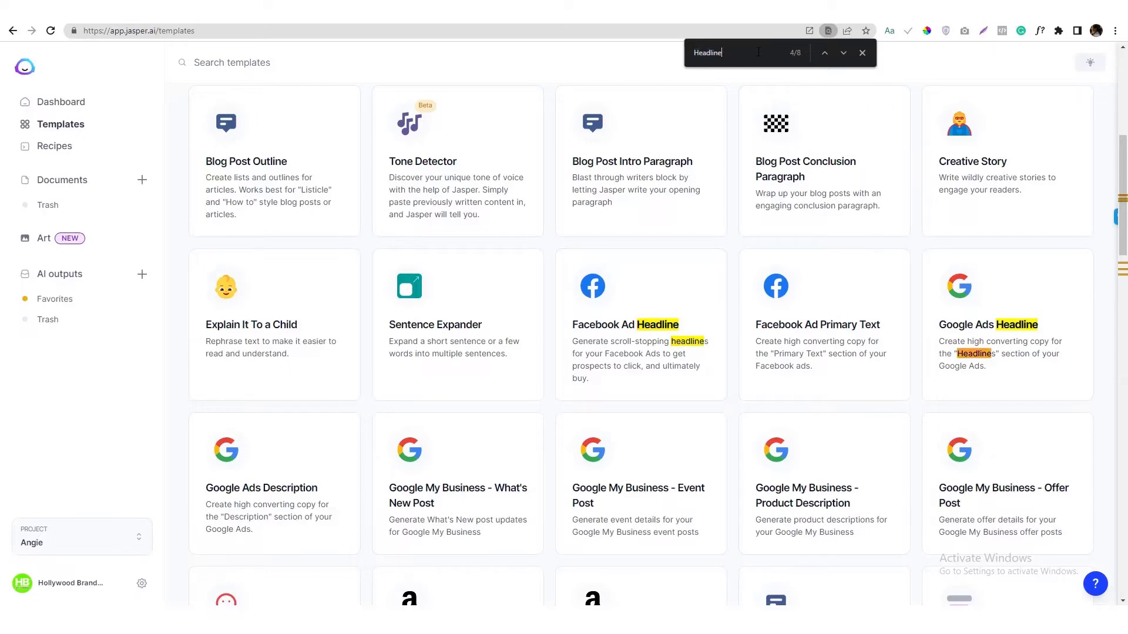
key("Return")
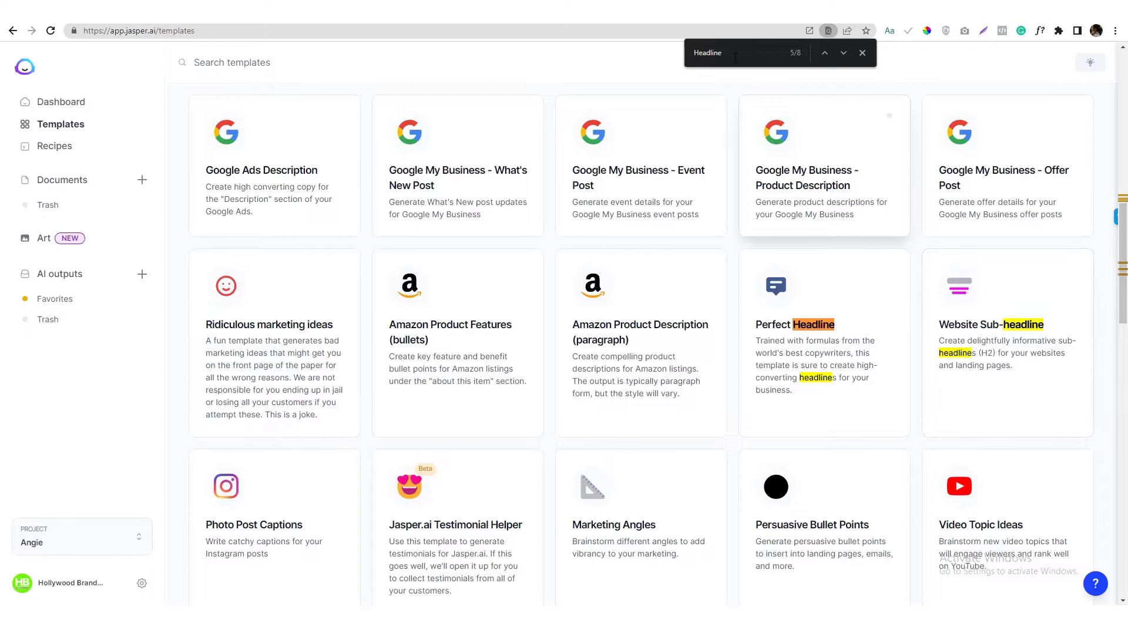
key("Return")
key("Return")
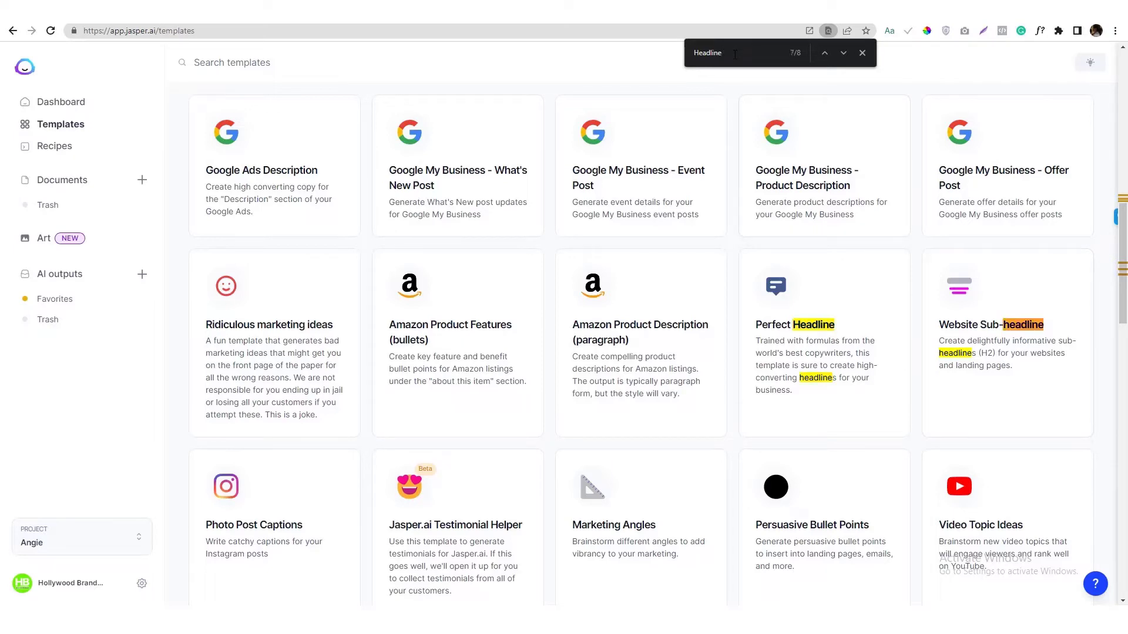
key("Return")
key("Return")
key("Return")
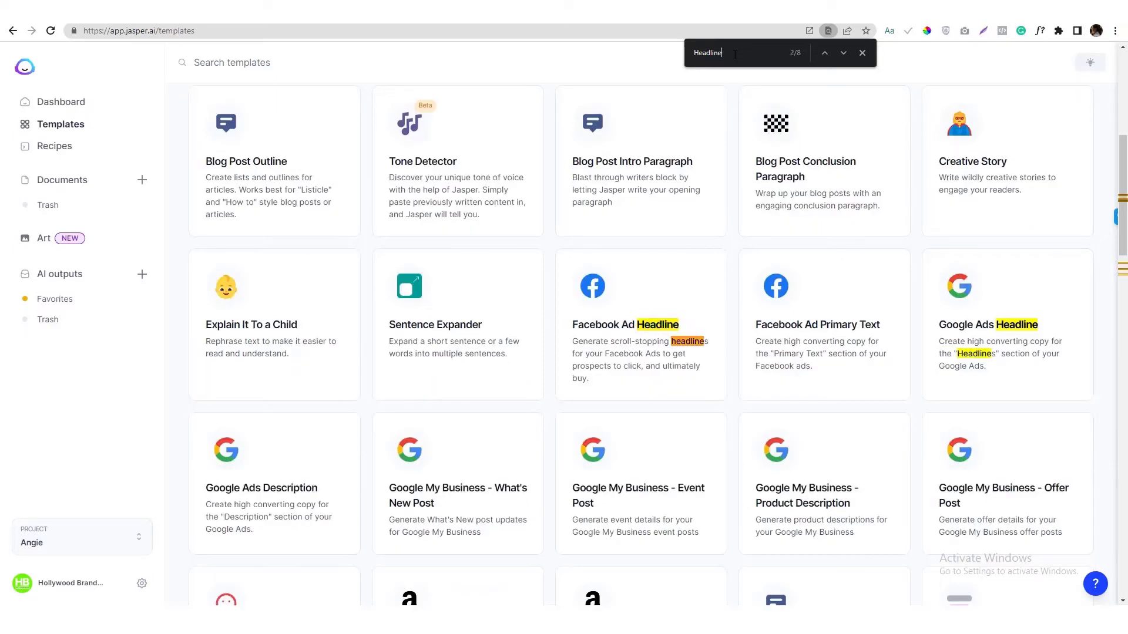
key("Return")
key("Return")
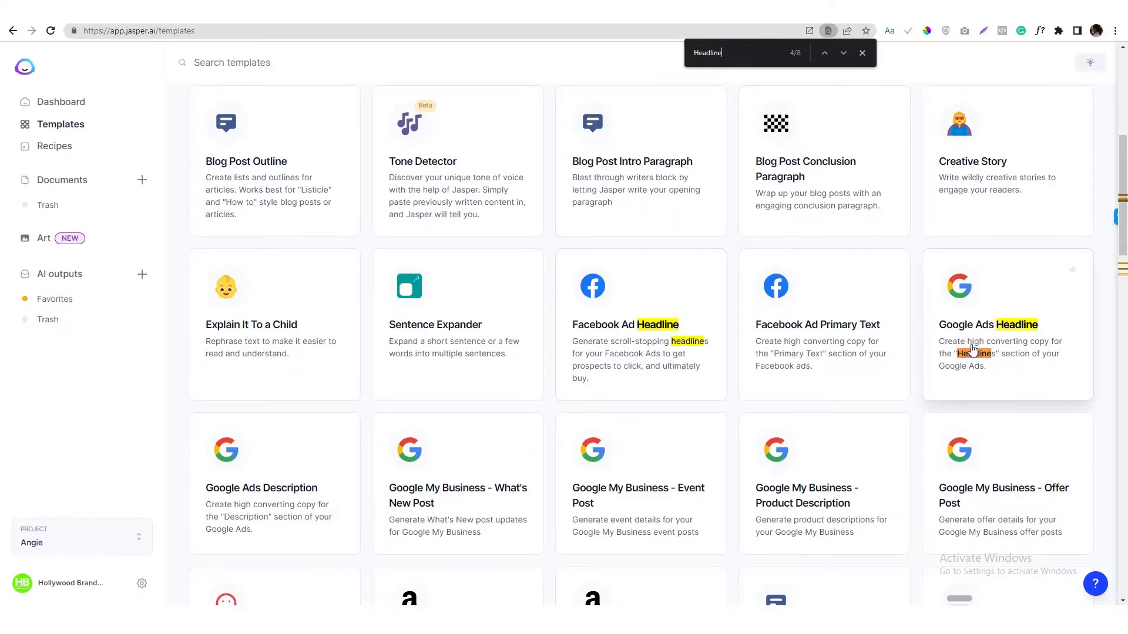
scroll(972, 348, "down", 5)
scroll(971, 348, "down", 1)
scroll(972, 349, "up", 3)
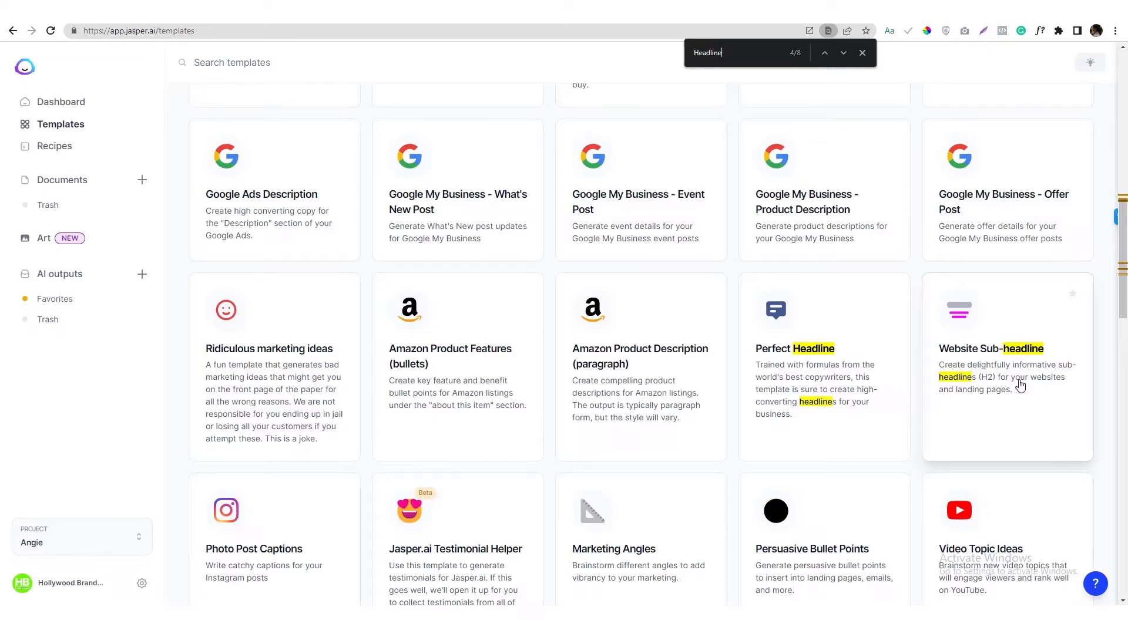
Open Perfect Headline, review the leadership product description, and enter 'casual' as the tone of voice
left_click(846, 384)
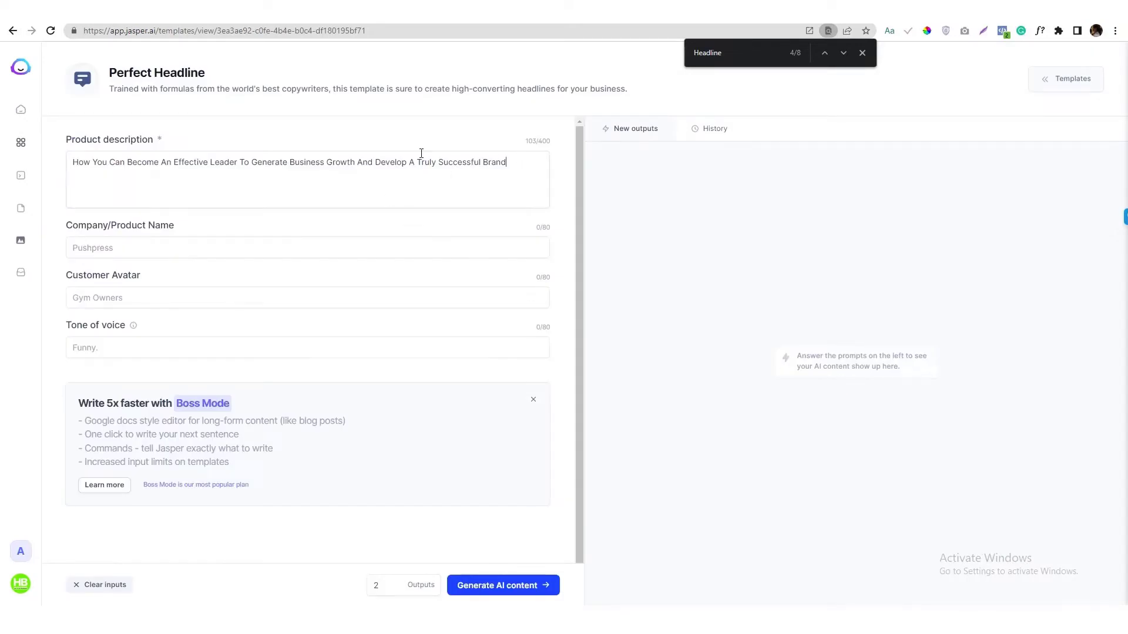
left_click_drag(509, 161, 50, 129)
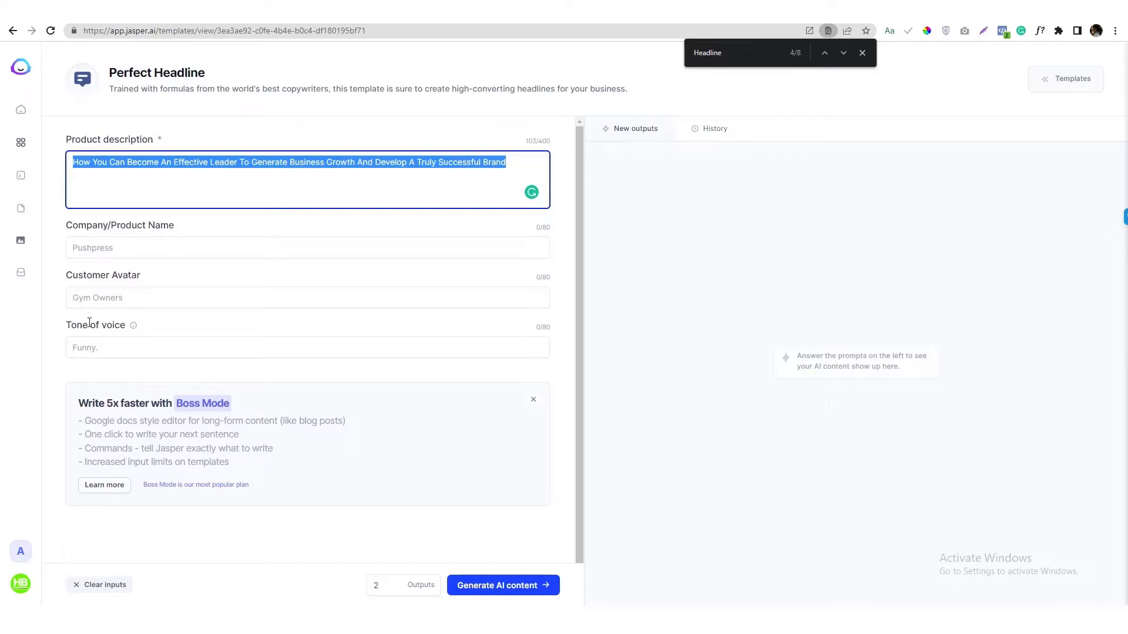
left_click(133, 325)
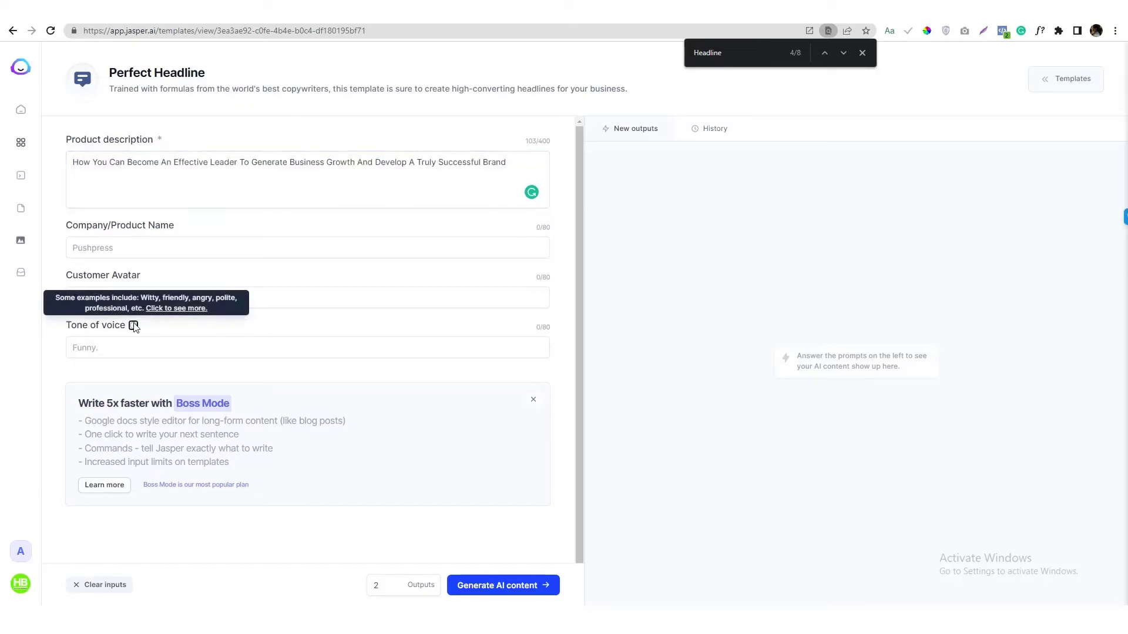
left_click(121, 347)
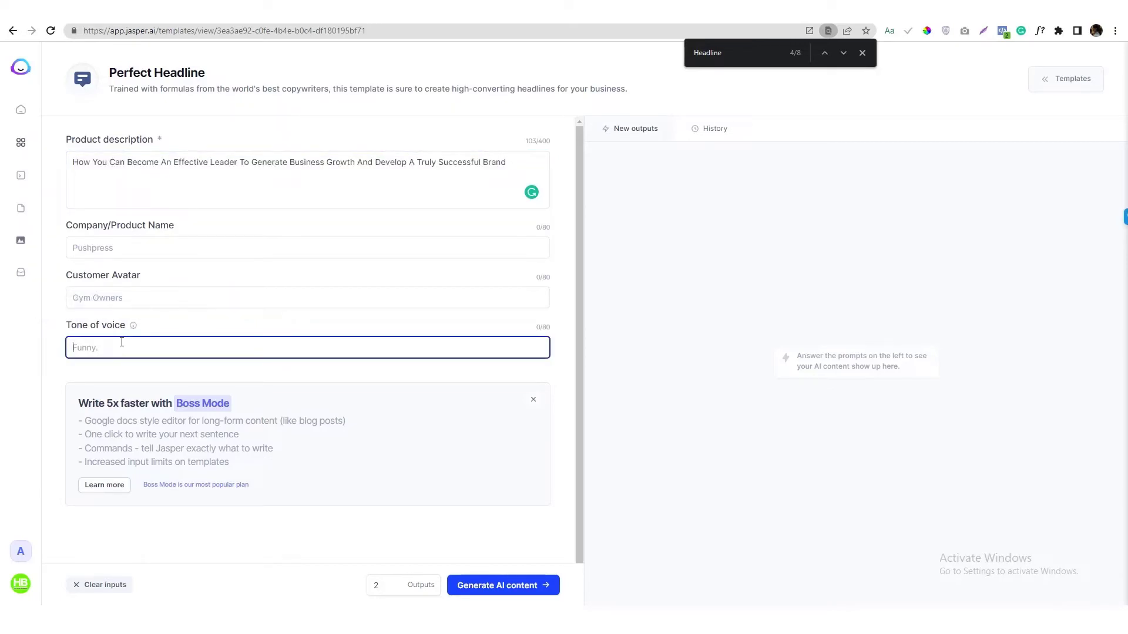
type("casual")
double_click(122, 347)
mouse_move(133, 326)
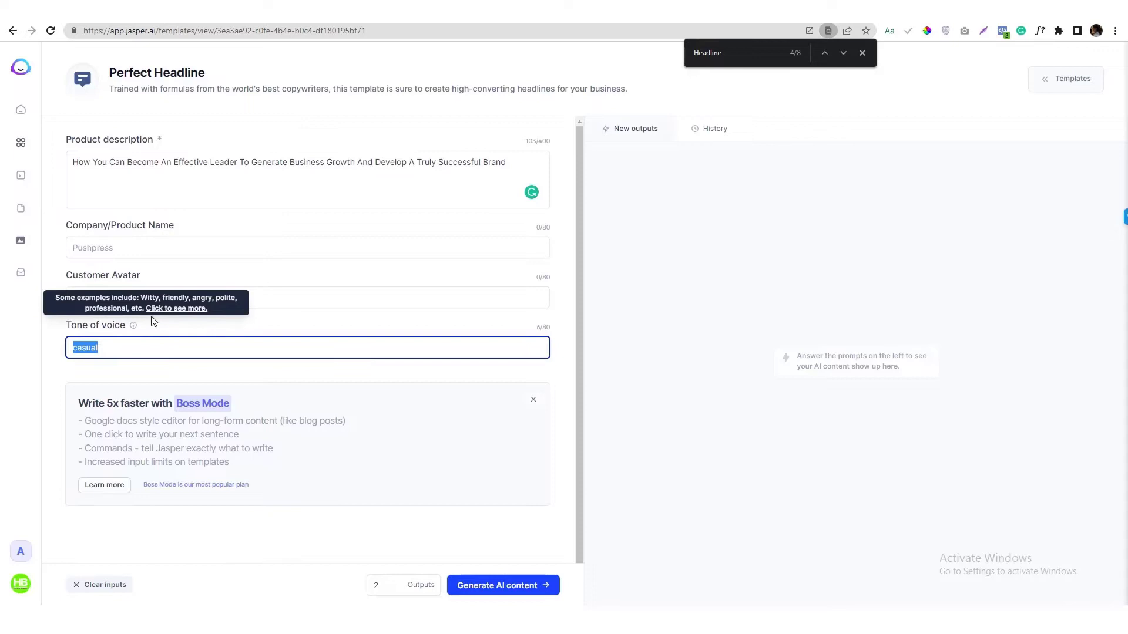
left_click(131, 328)
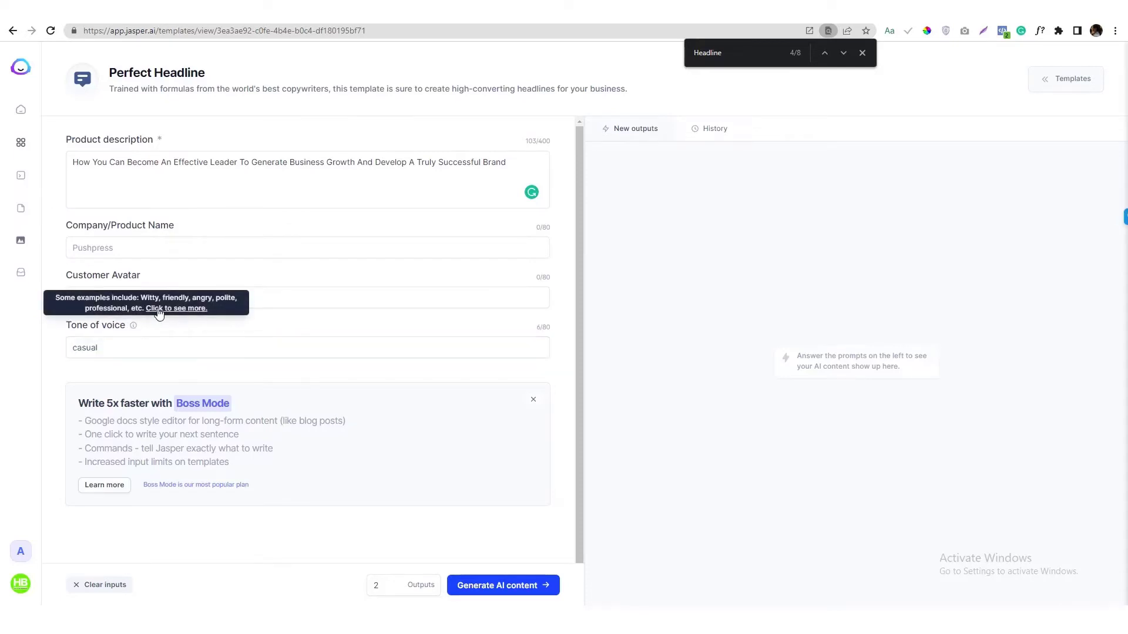
left_click(162, 309)
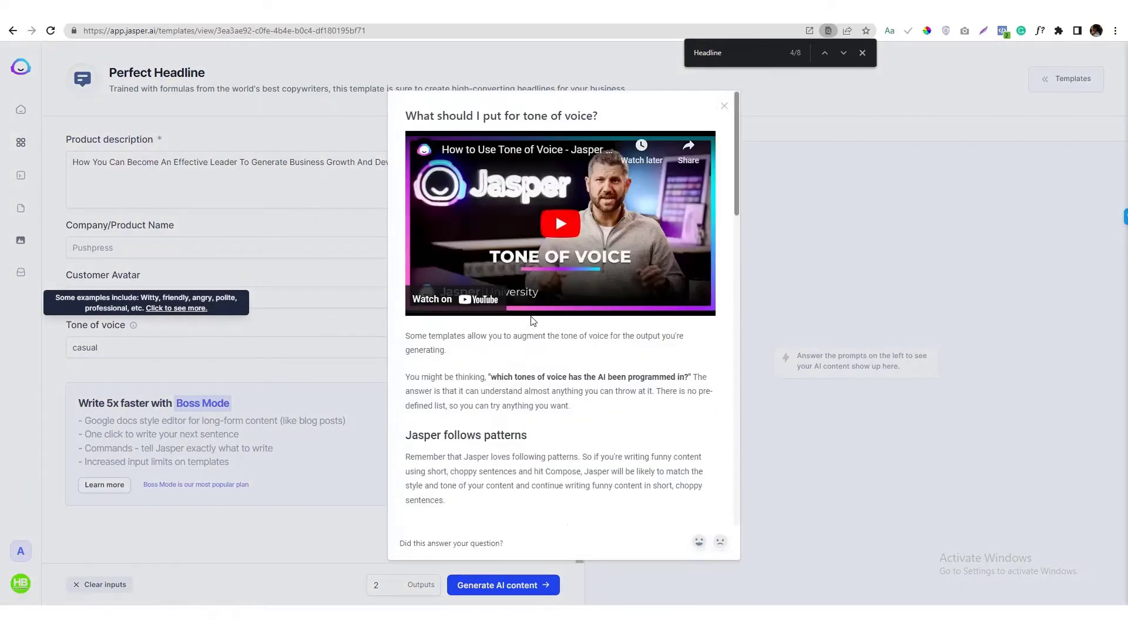
scroll(538, 359, "down", 5)
scroll(539, 359, "up", 5)
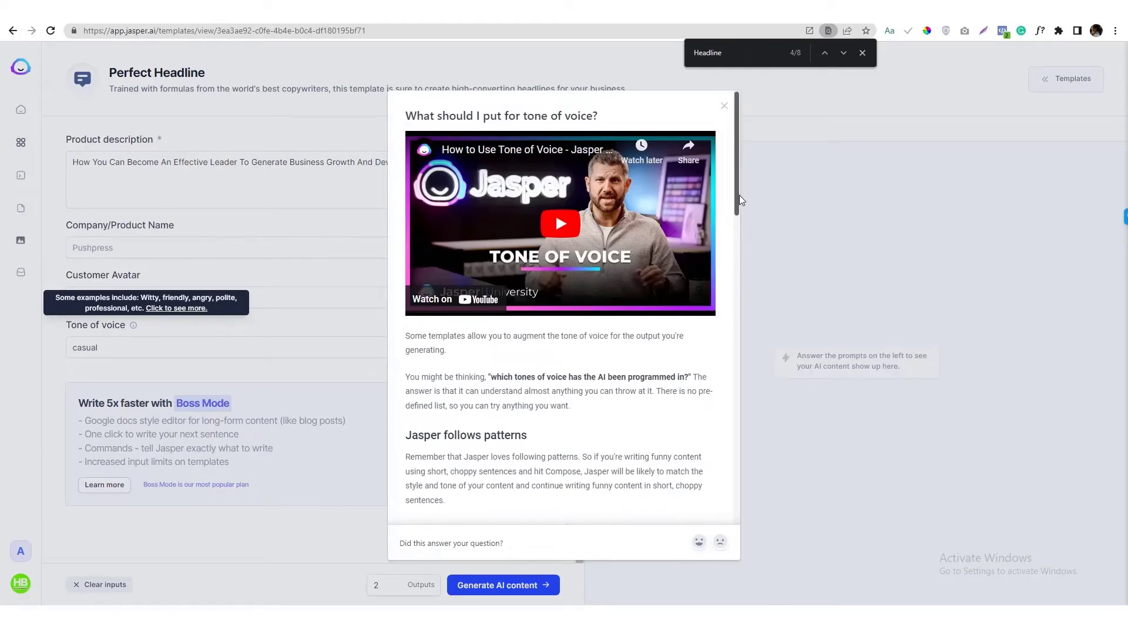
left_click_drag(739, 195, 732, 344)
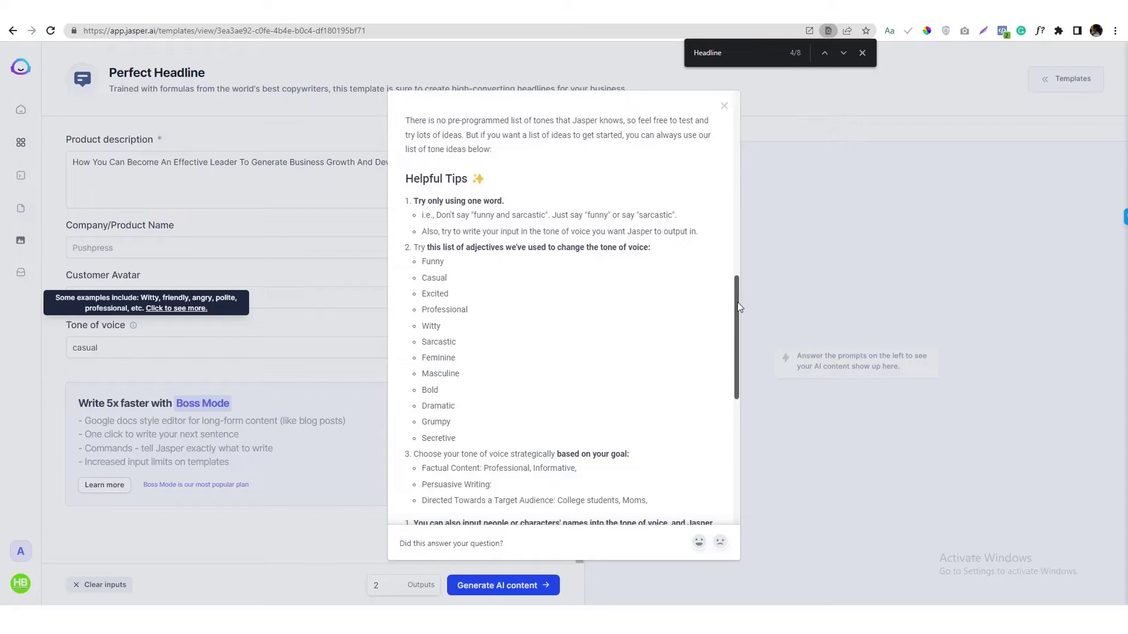
left_click_drag(737, 302, 734, 367)
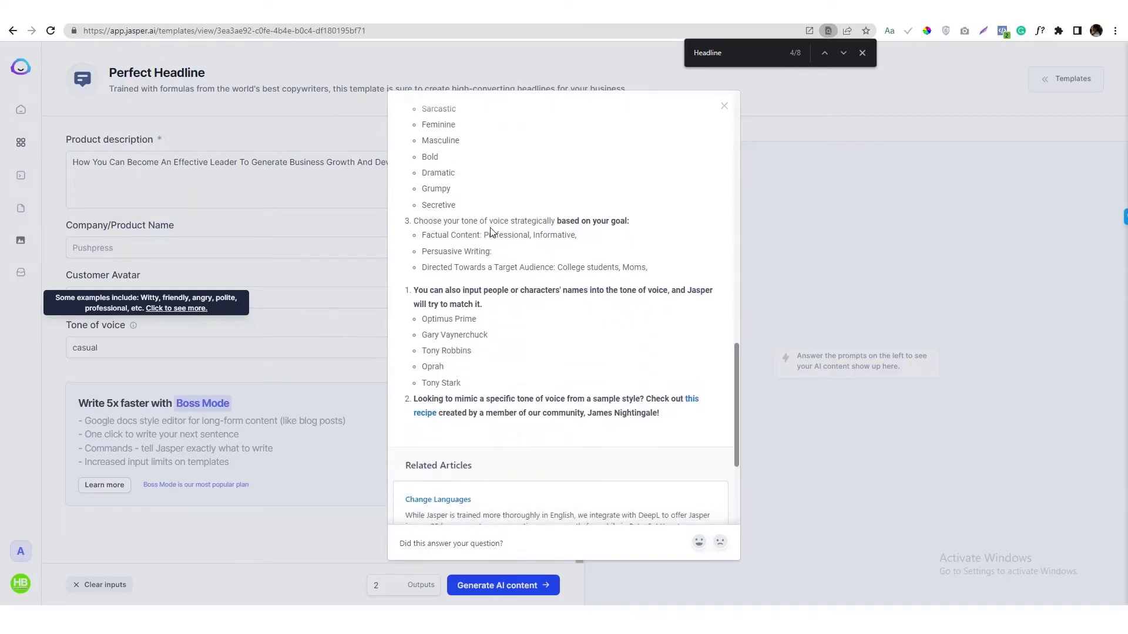
mouse_move(422, 236)
left_mouse_down()
mouse_move(656, 274)
mouse_move(408, 235)
left_mouse_up()
left_click(673, 274)
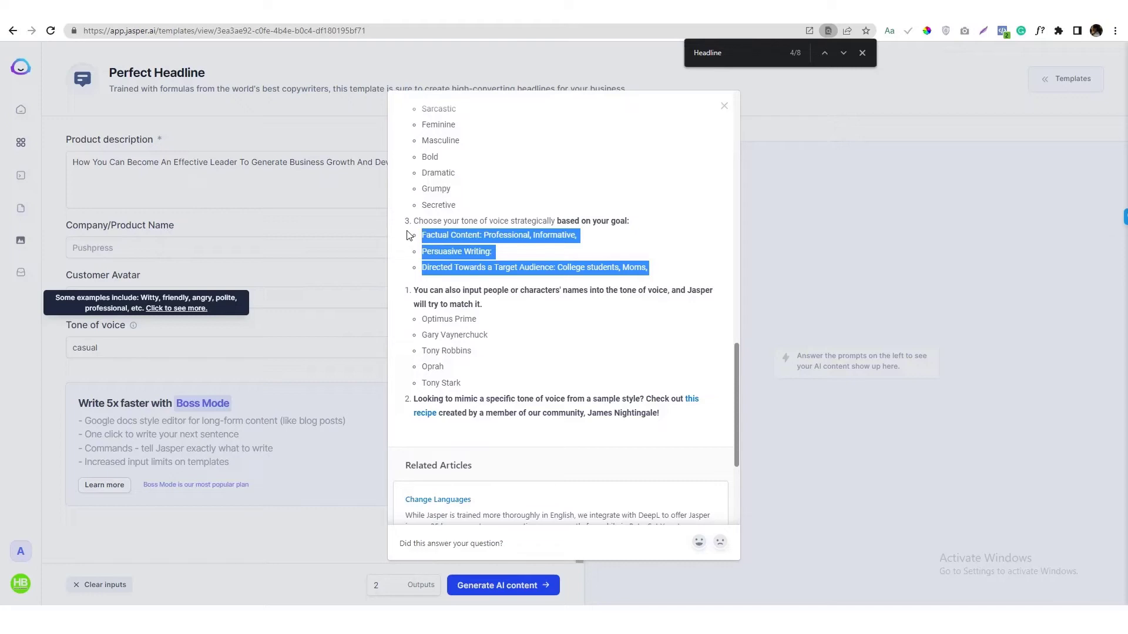
mouse_move(415, 320)
left_mouse_down()
mouse_move(507, 372)
mouse_move(463, 381)
left_mouse_up()
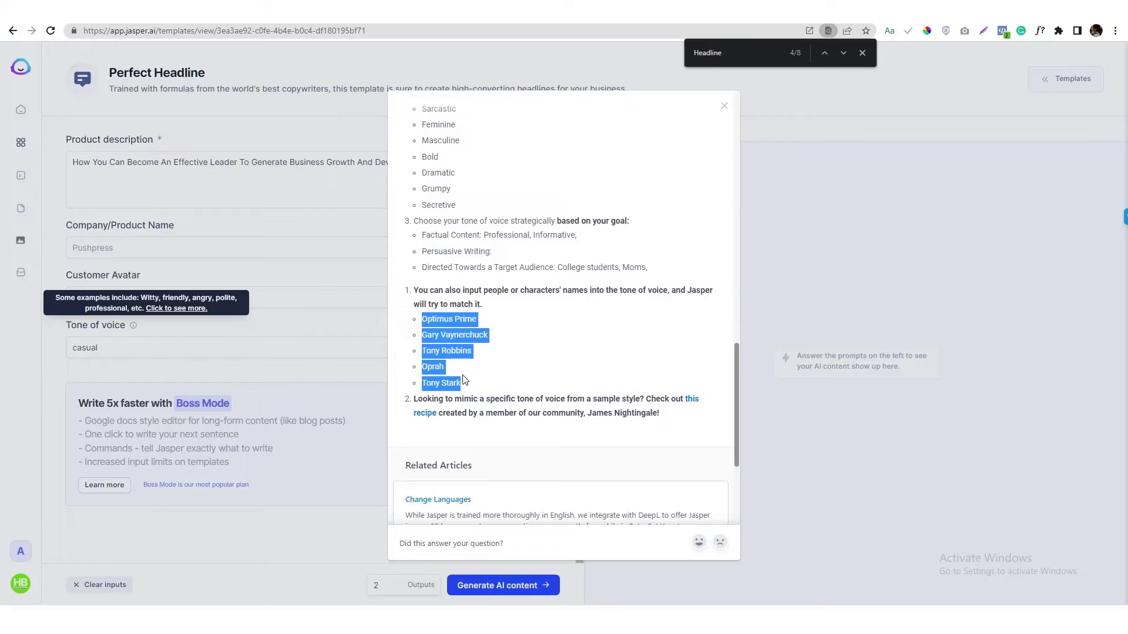
left_click(330, 364)
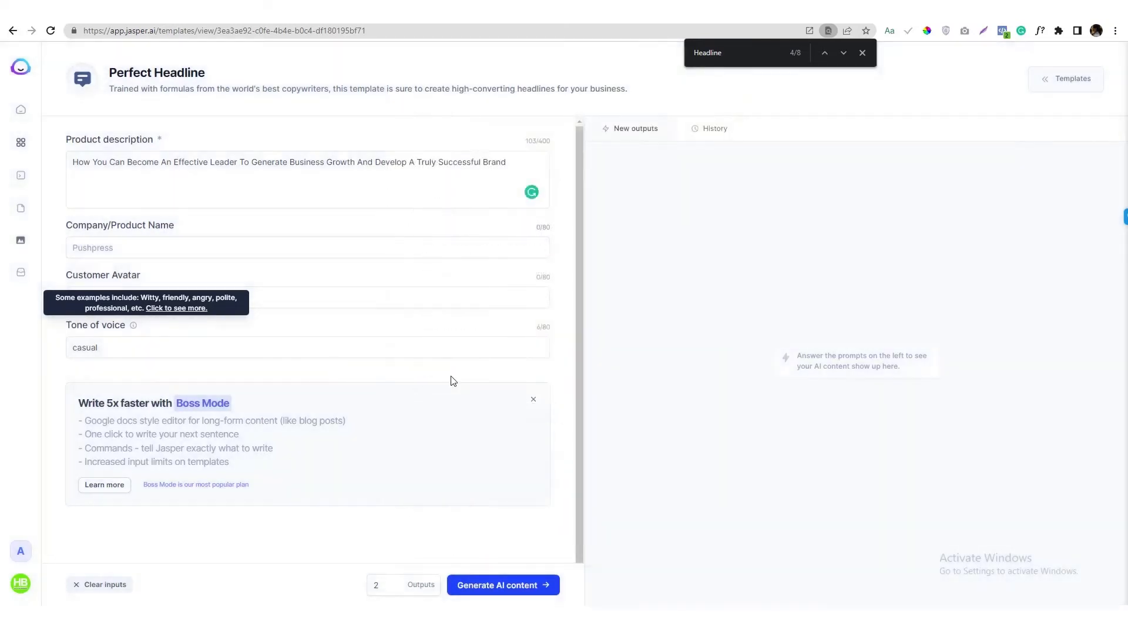
Generate headlines with Outputs set to 1, then generate again with Outputs set to 2
double_click(377, 585)
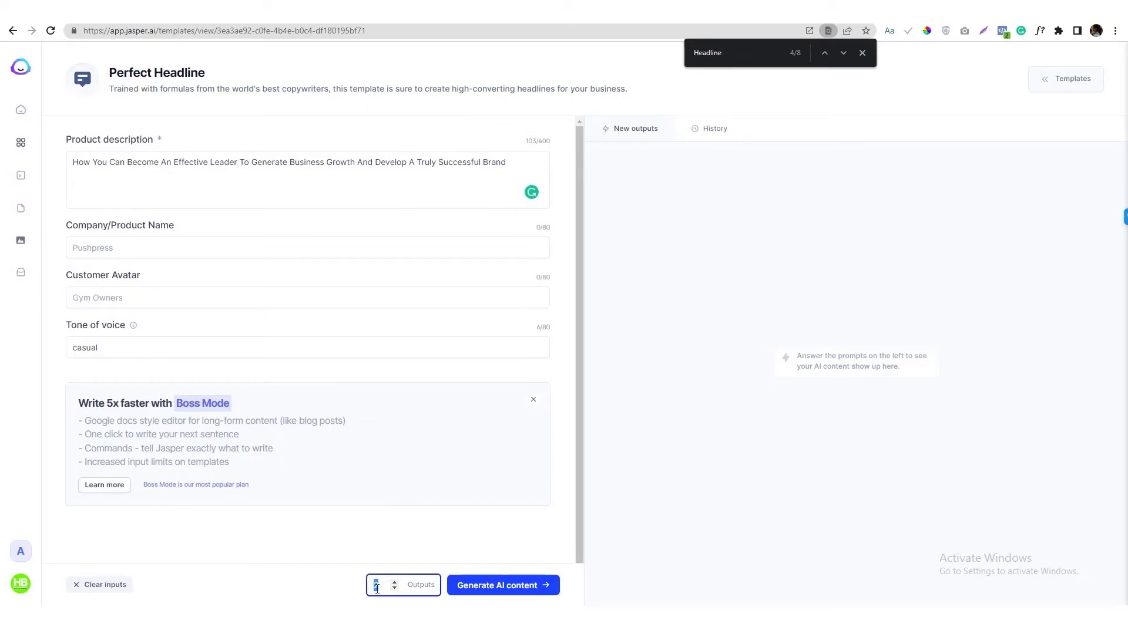
type("5")
double_click(381, 584)
type("2")
left_click(394, 588)
left_click(480, 585)
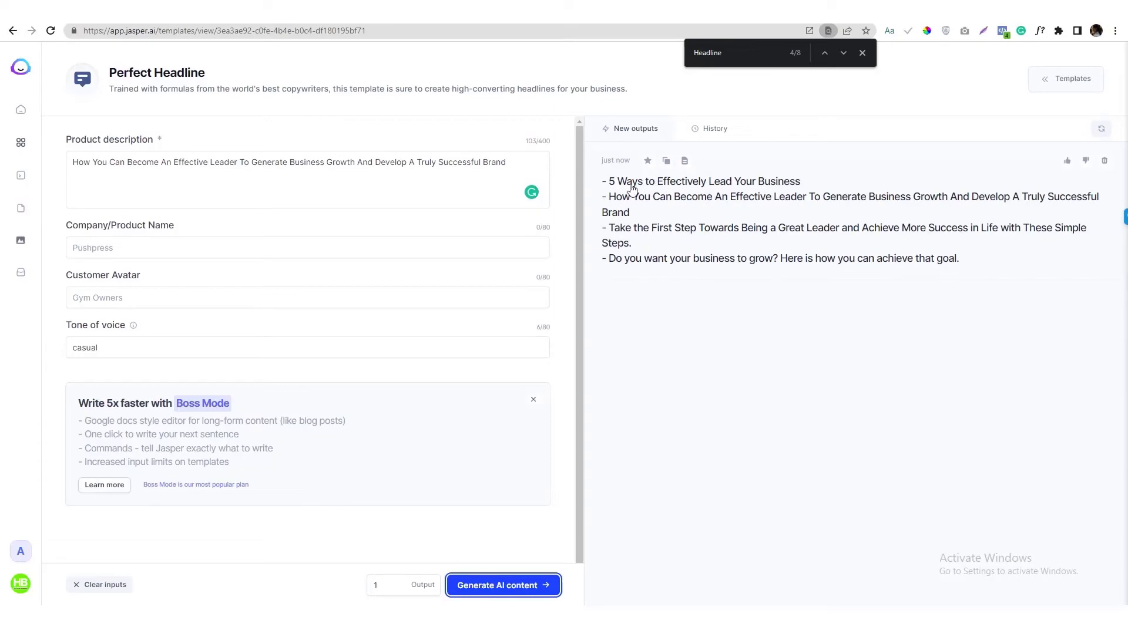
left_click(378, 587)
type("2")
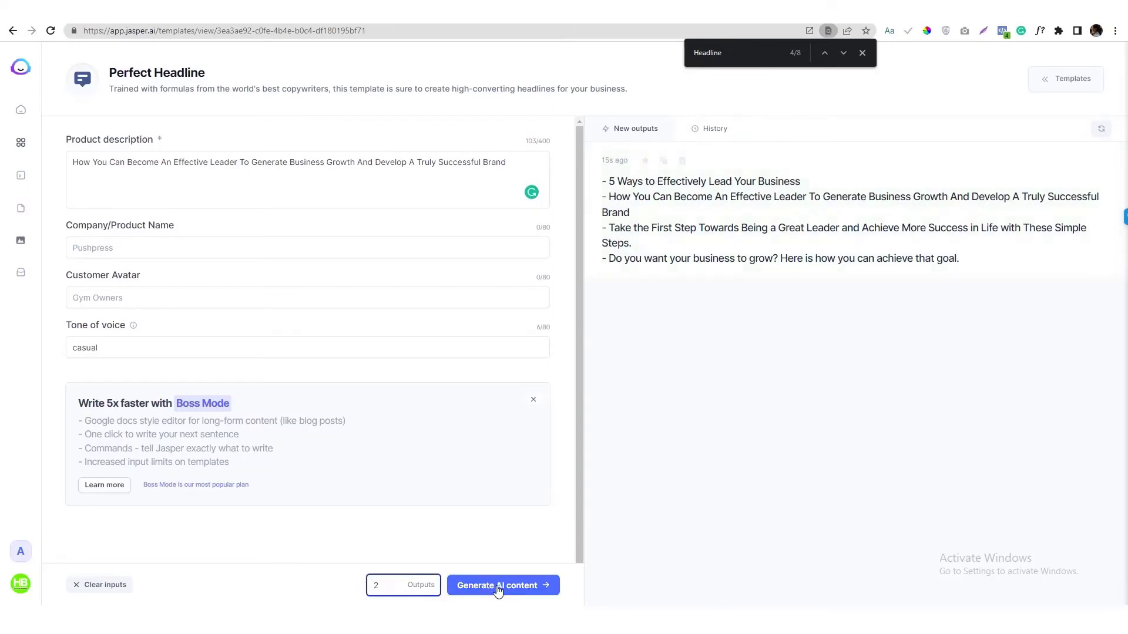
left_click(502, 585)
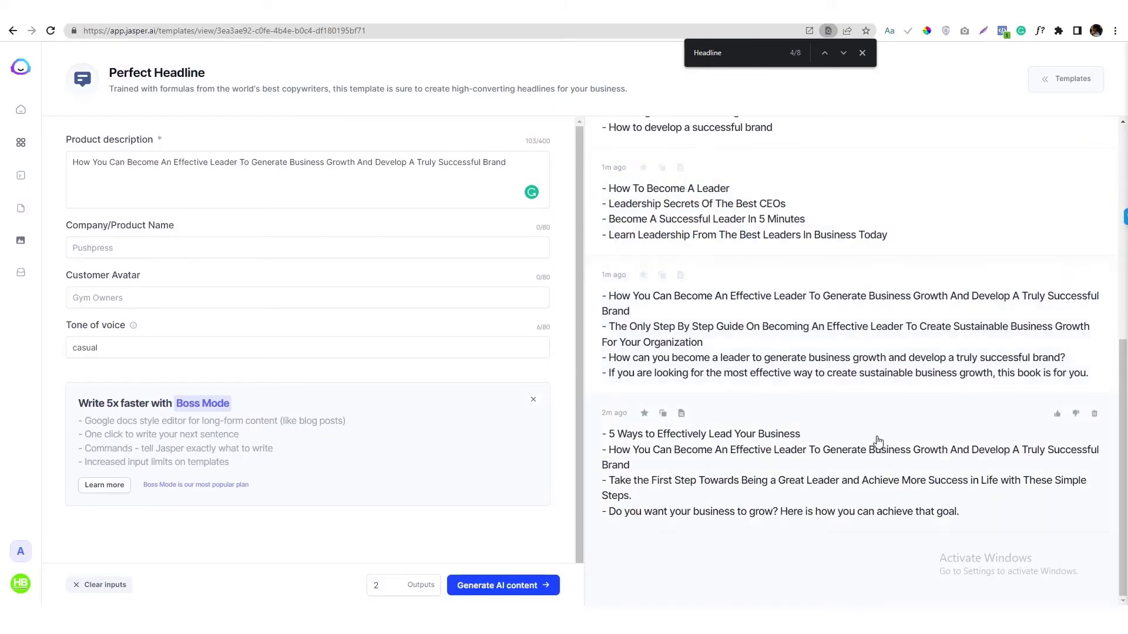
scroll(877, 440, "up", 5)
scroll(793, 432, "up", 5)
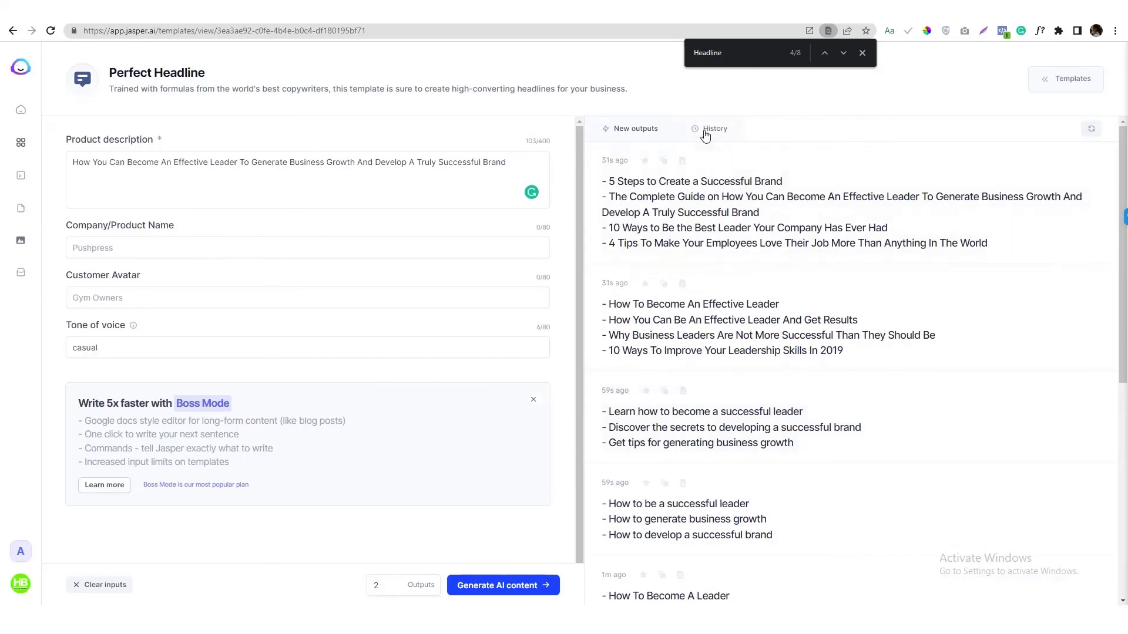
Generate two more headlines and copy 'How to Lead Your Business to Greater Success' into a sticky note
left_click(502, 586)
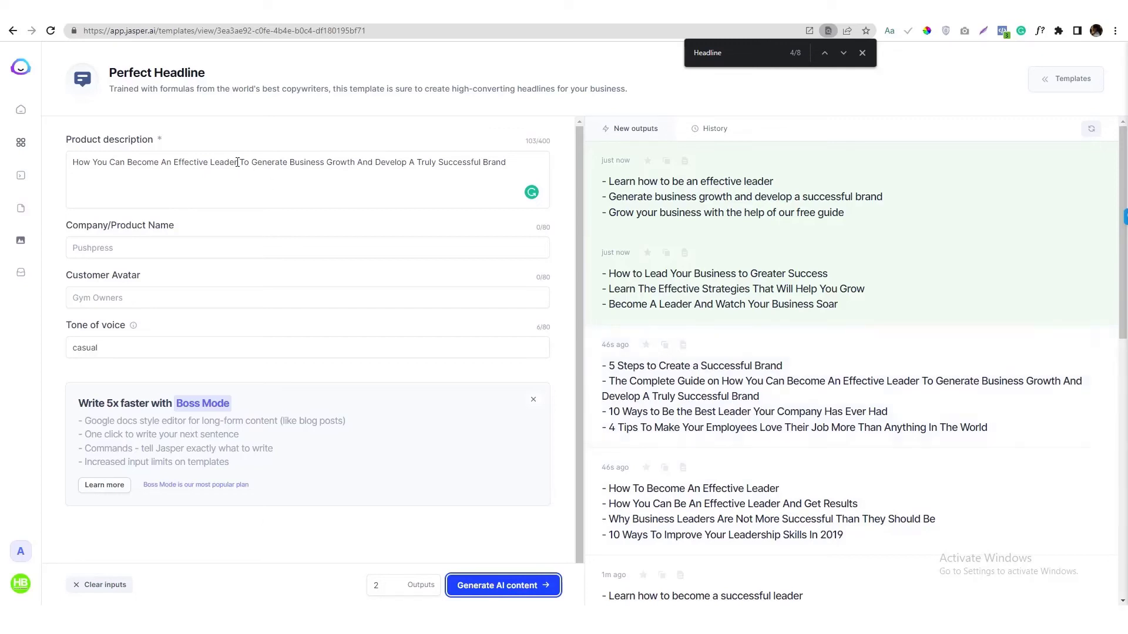
mouse_move(793, 289)
left_click(637, 288)
left_click(597, 144)
left_click_drag(596, 144, 377, 143)
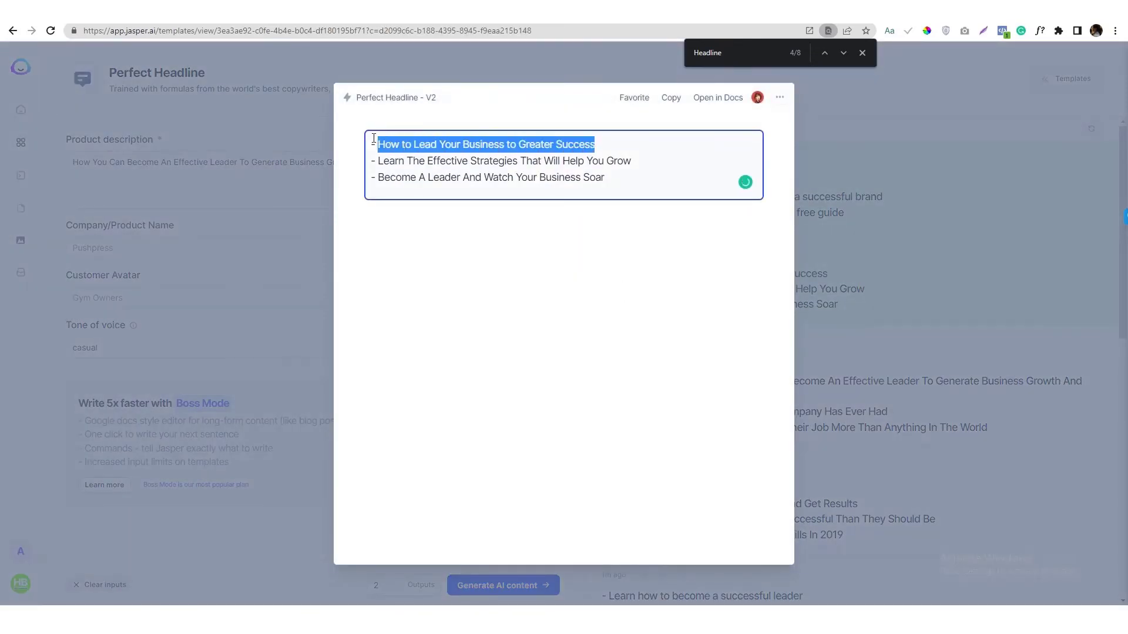
key("ctrl+c")
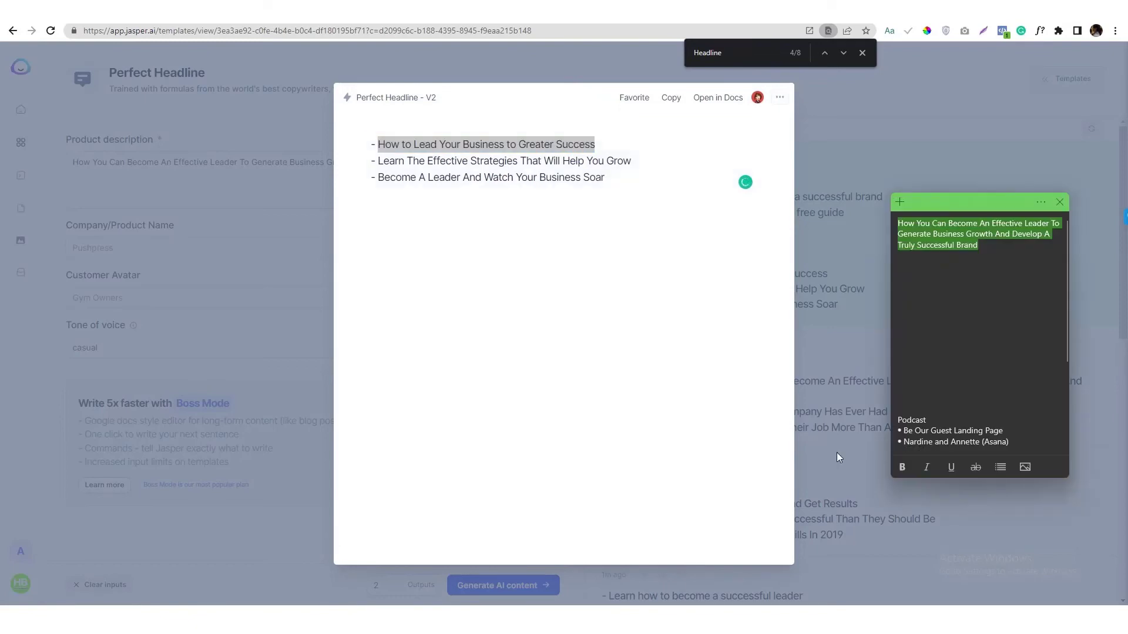
left_click(992, 251)
key("ctrl+v")
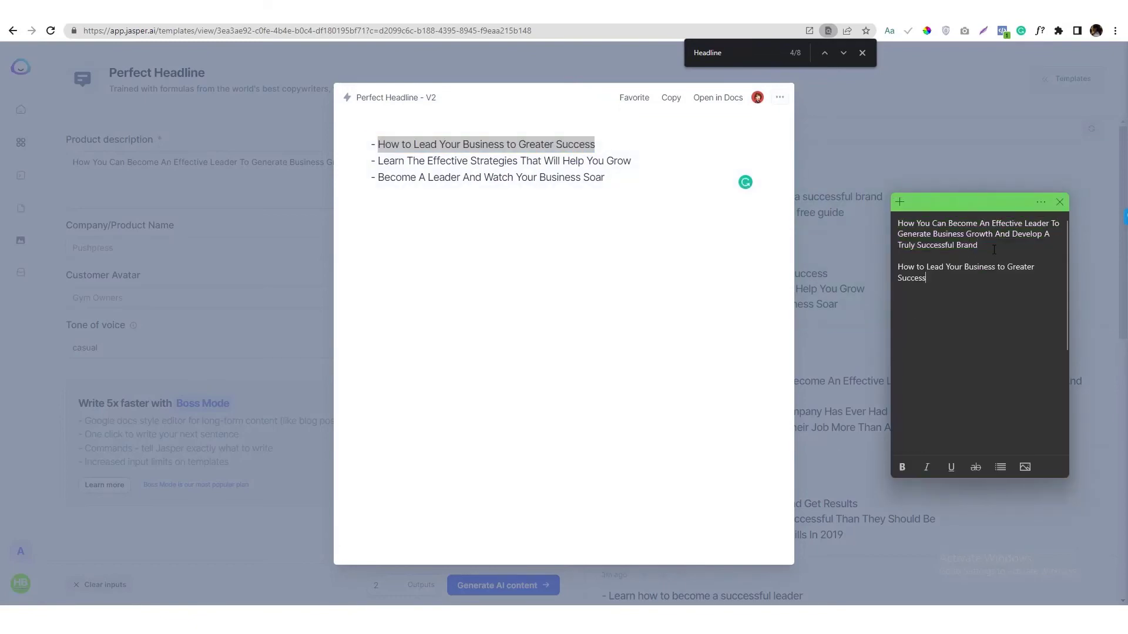
left_click(832, 145)
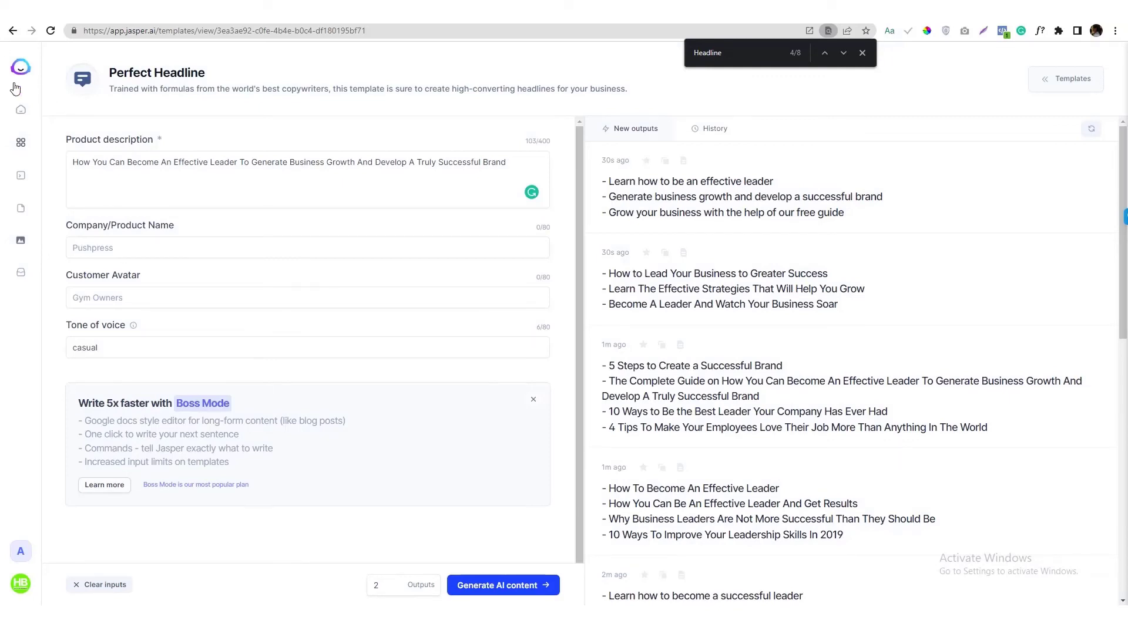
Open the Website Sub-headline template from the Templates gallery
left_click(20, 144)
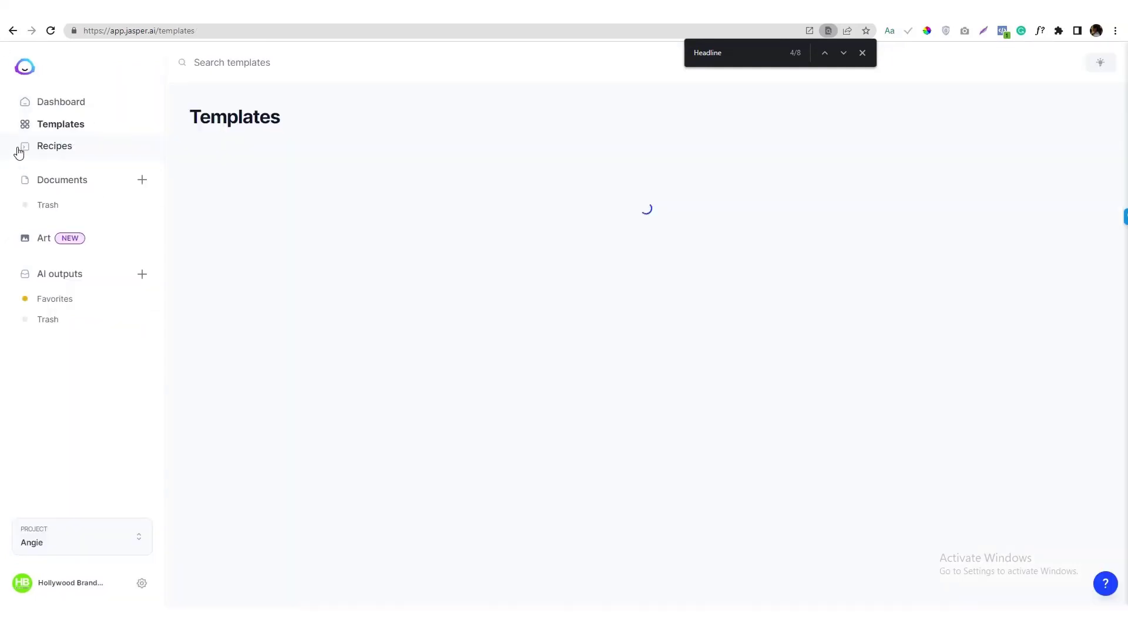
scroll(766, 282, "down", 5)
scroll(708, 396, "down", 5)
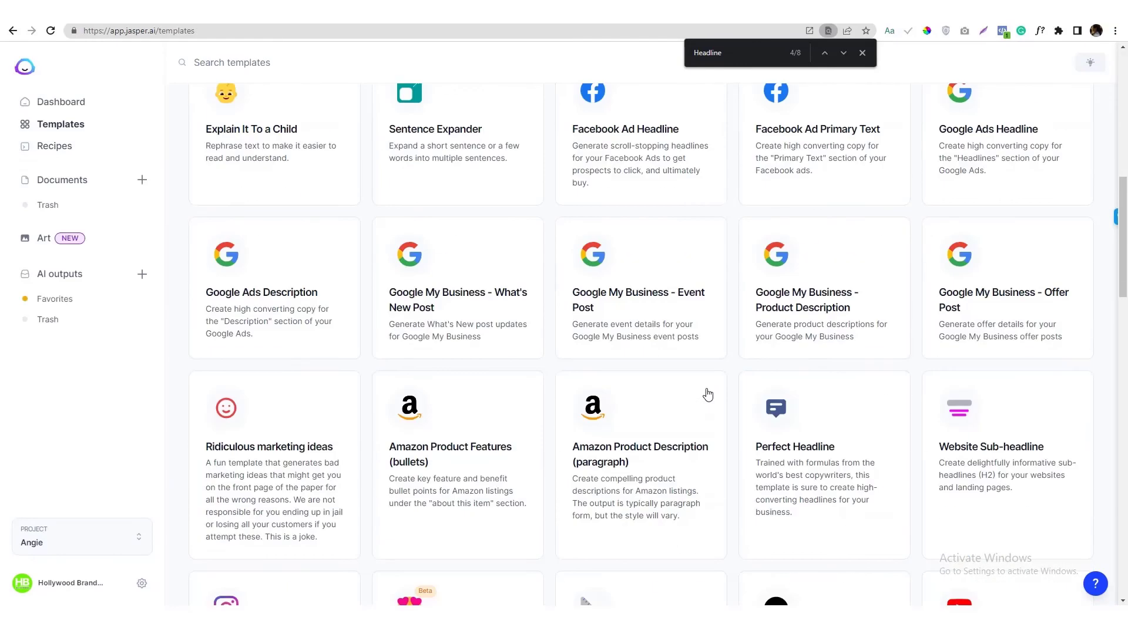
scroll(708, 397, "up", 2)
scroll(709, 395, "down", 5)
left_click(1004, 440)
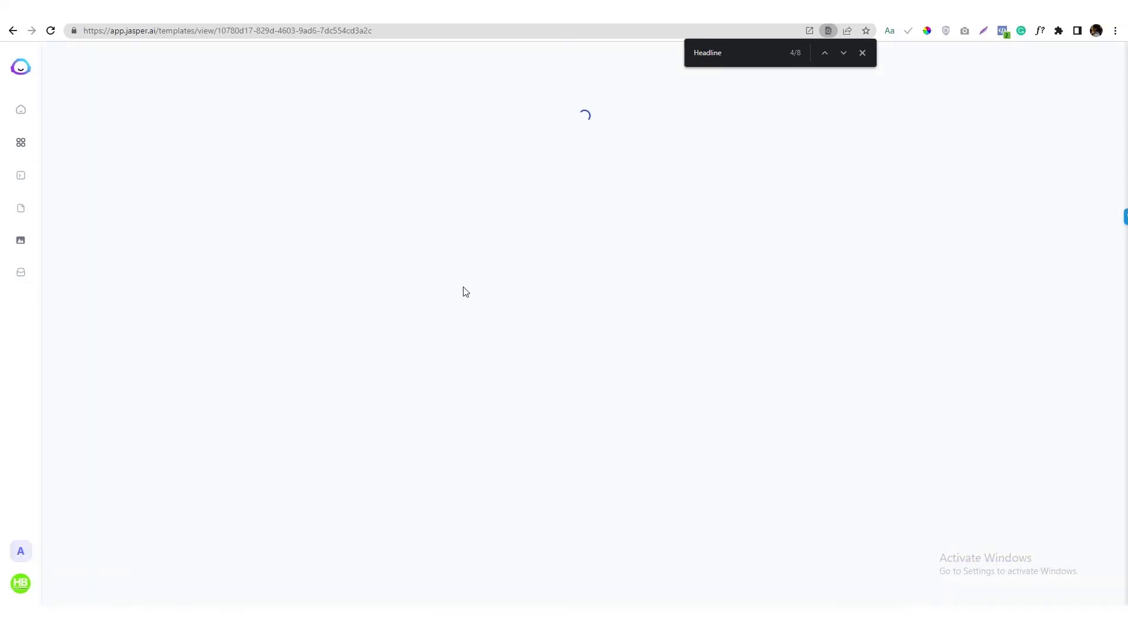
Copy the saved leadership sentence from the sticky note into Product description, then cut it out
left_click(387, 218)
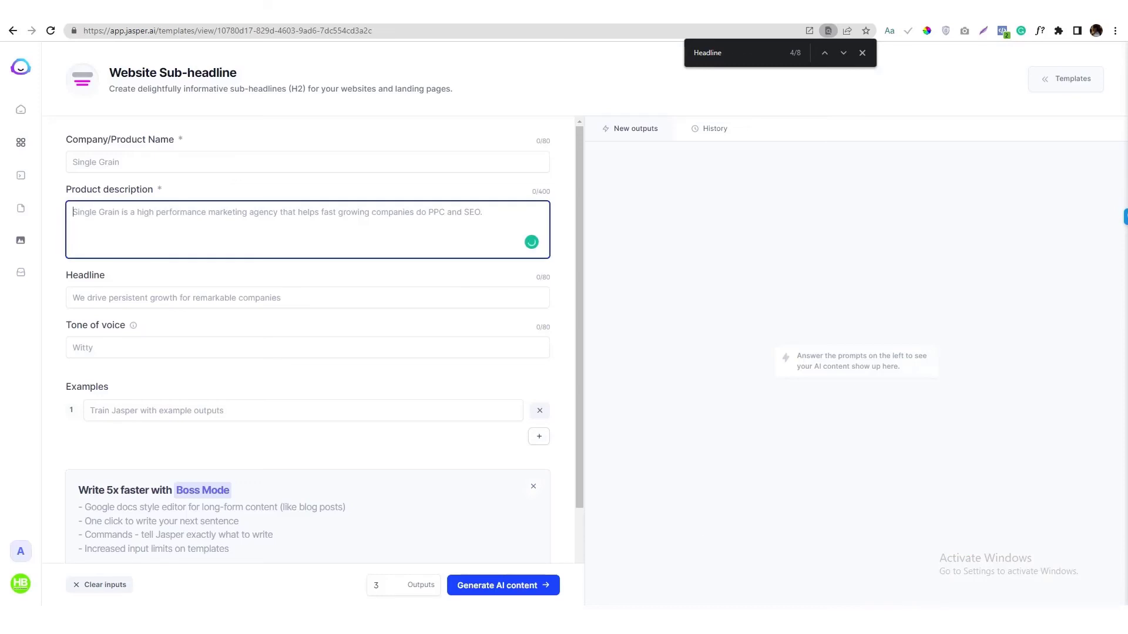
key("alt+Tab")
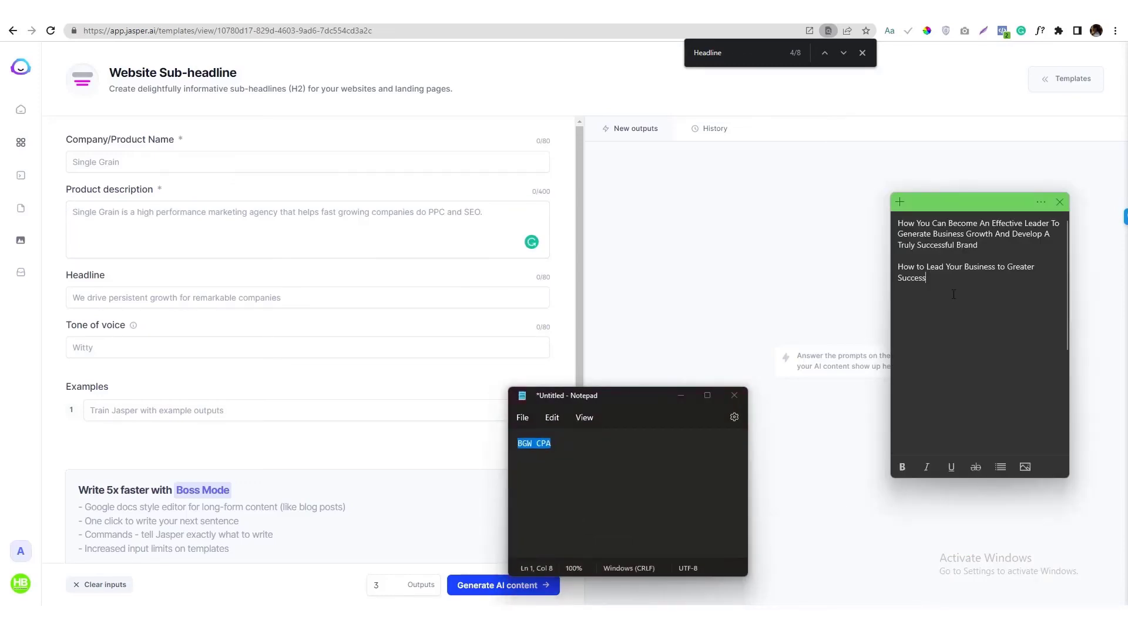
triple_click(988, 243)
key("ctrl+c")
left_click(232, 221)
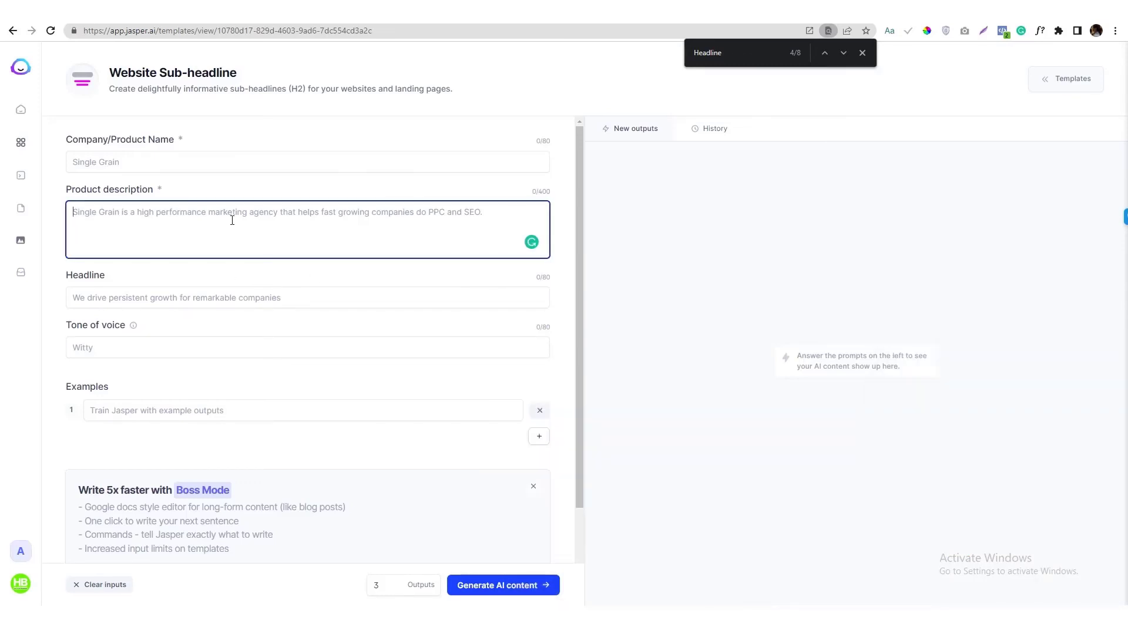
key("ctrl+v")
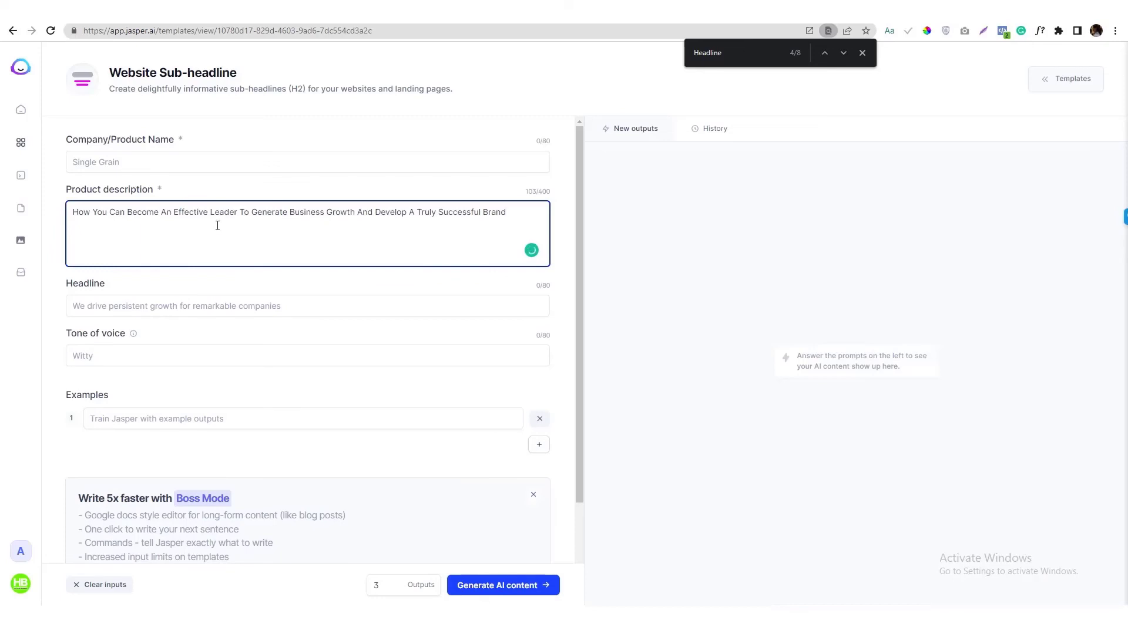
key("ctrl+a")
key("ctrl+x")
Paste it into Headline, trimming it to 'How You Can Become An Effective Leader', then return to Templates
left_click(173, 305)
key("ctrl+v")
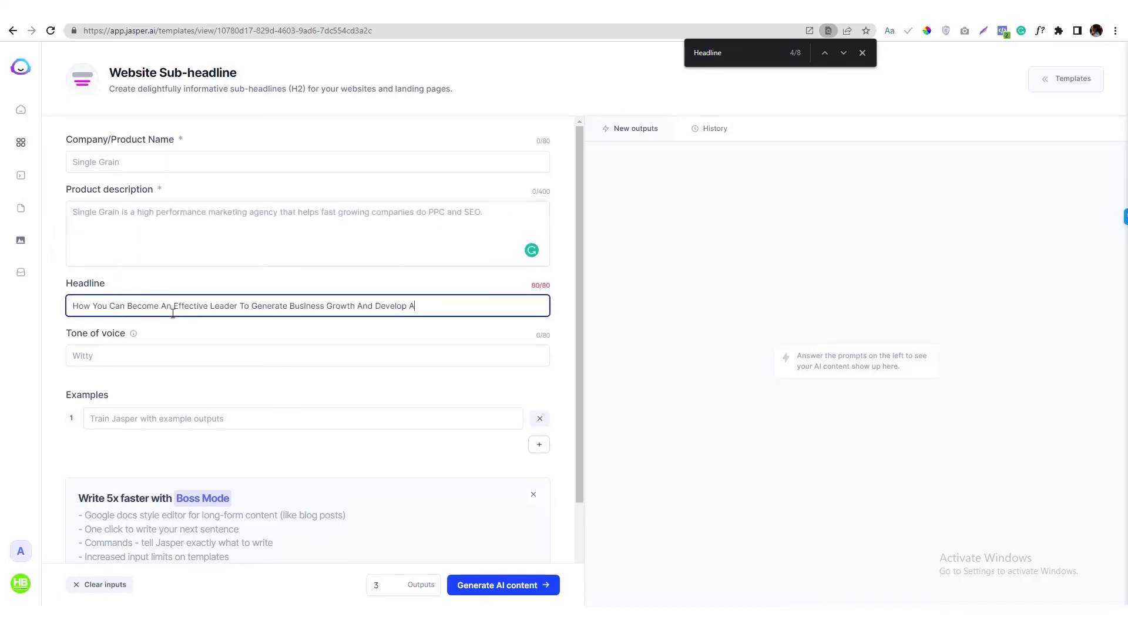
left_click_drag(416, 306, 238, 306)
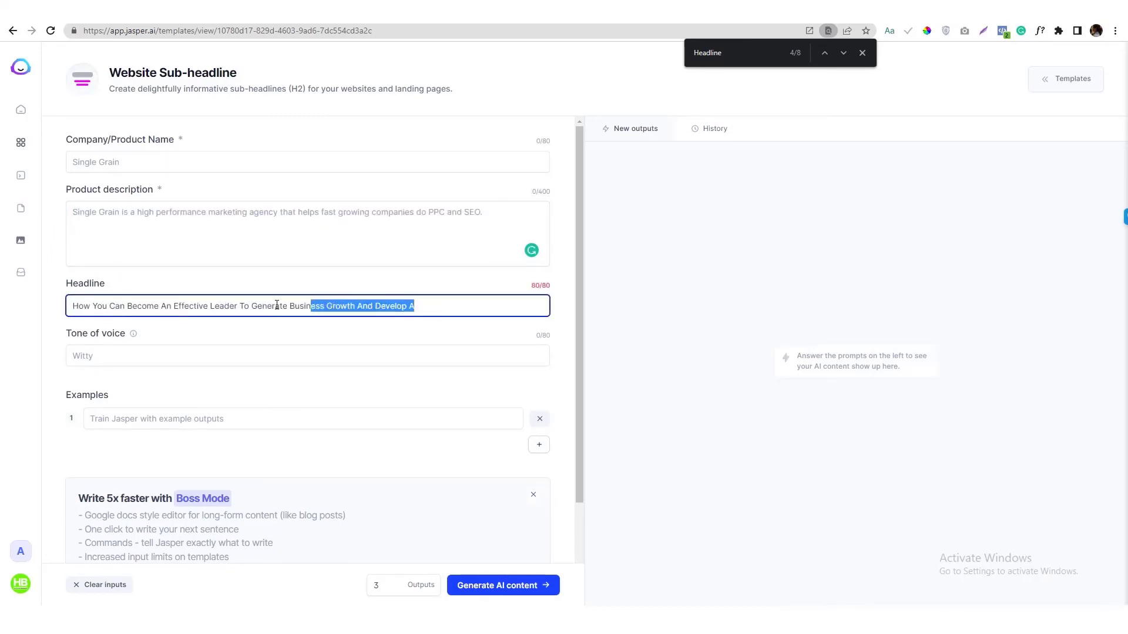
key("BackSpace")
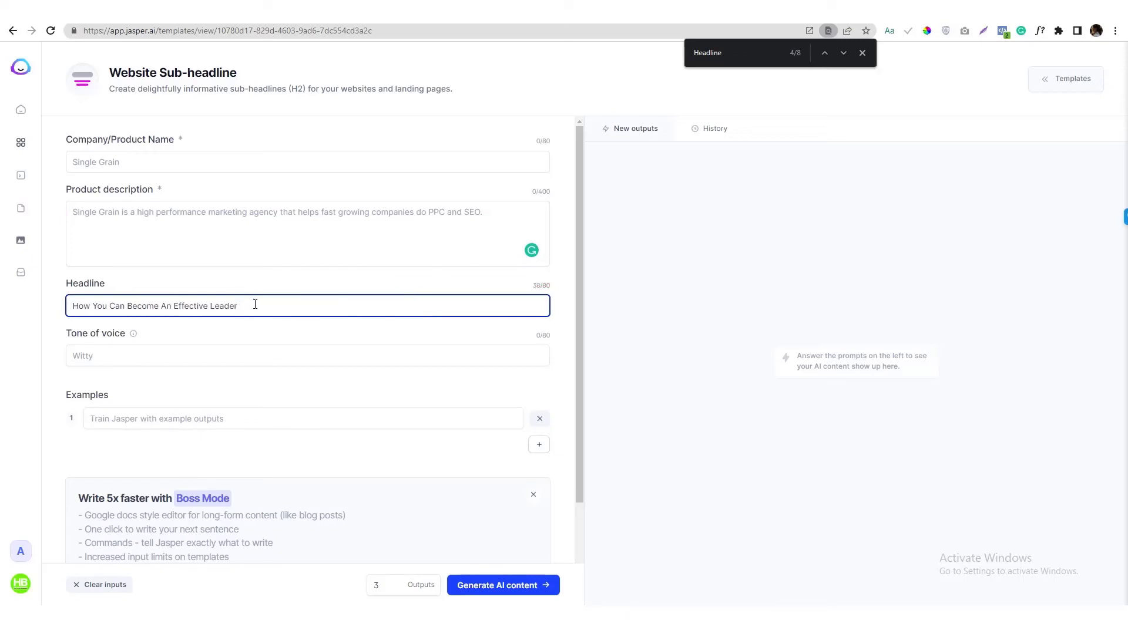
left_click(226, 248)
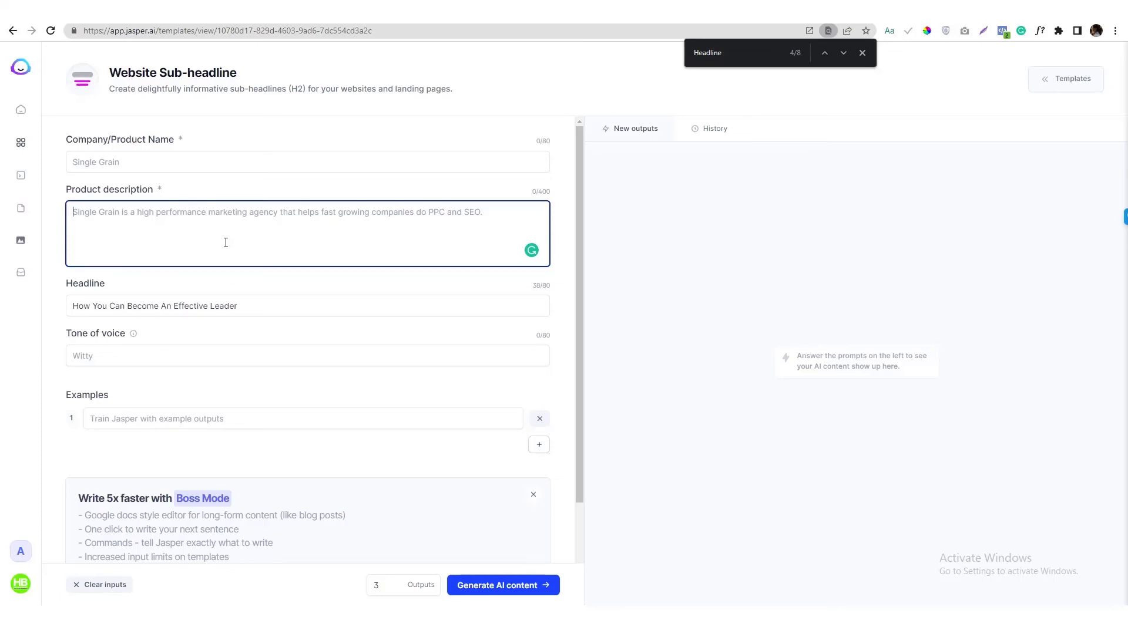
scroll(242, 233, "down", 3)
scroll(242, 233, "down", 1)
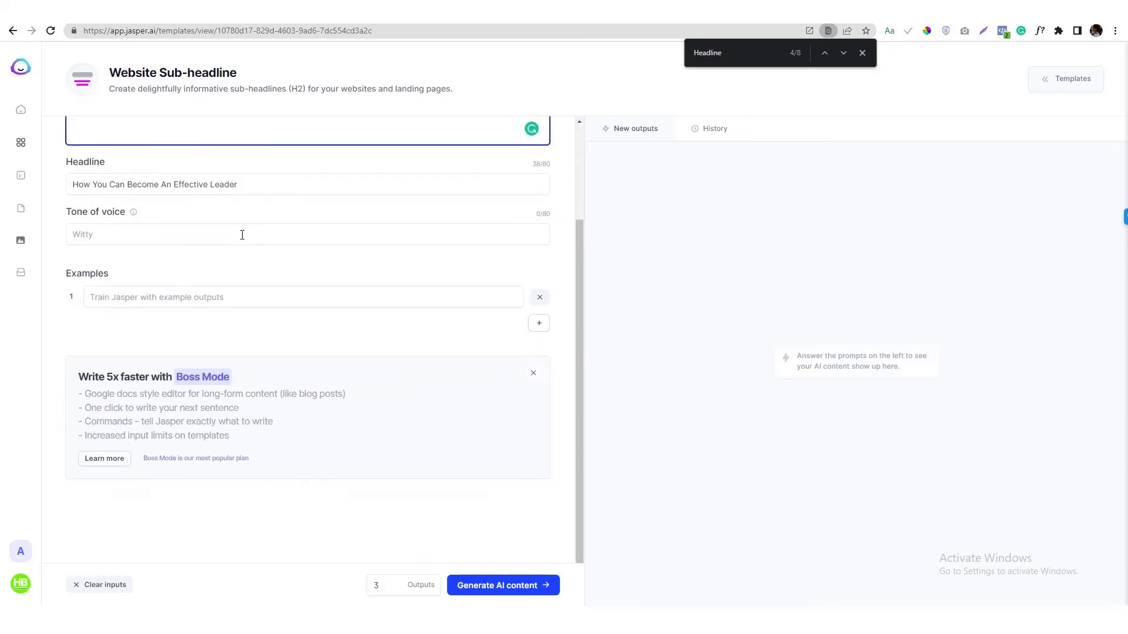
scroll(242, 234, "up", 4)
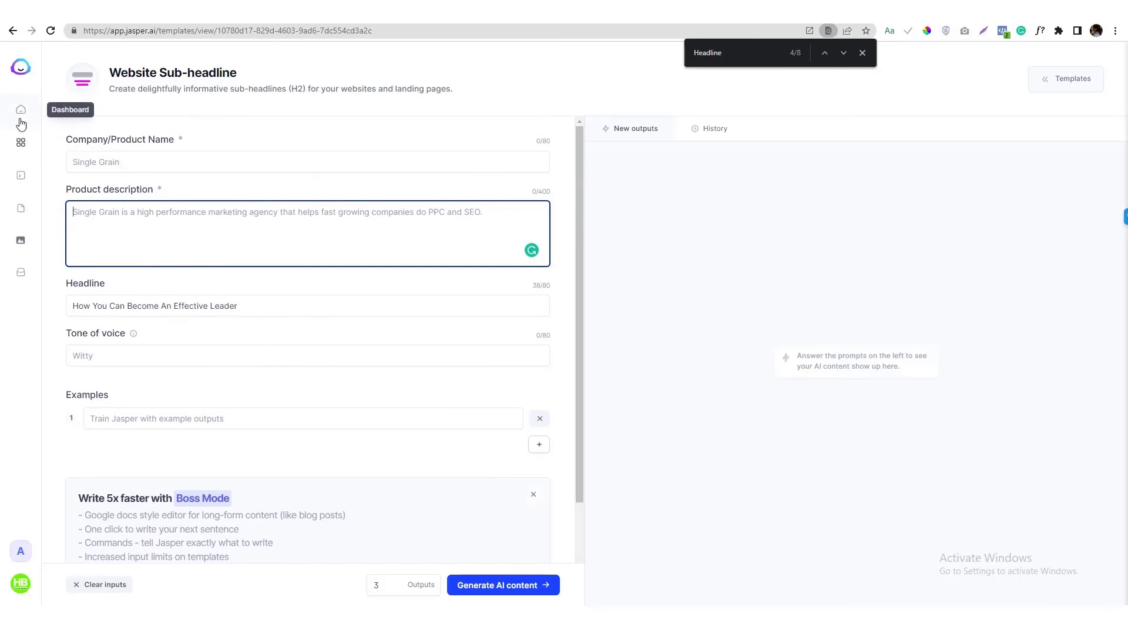
left_click(21, 142)
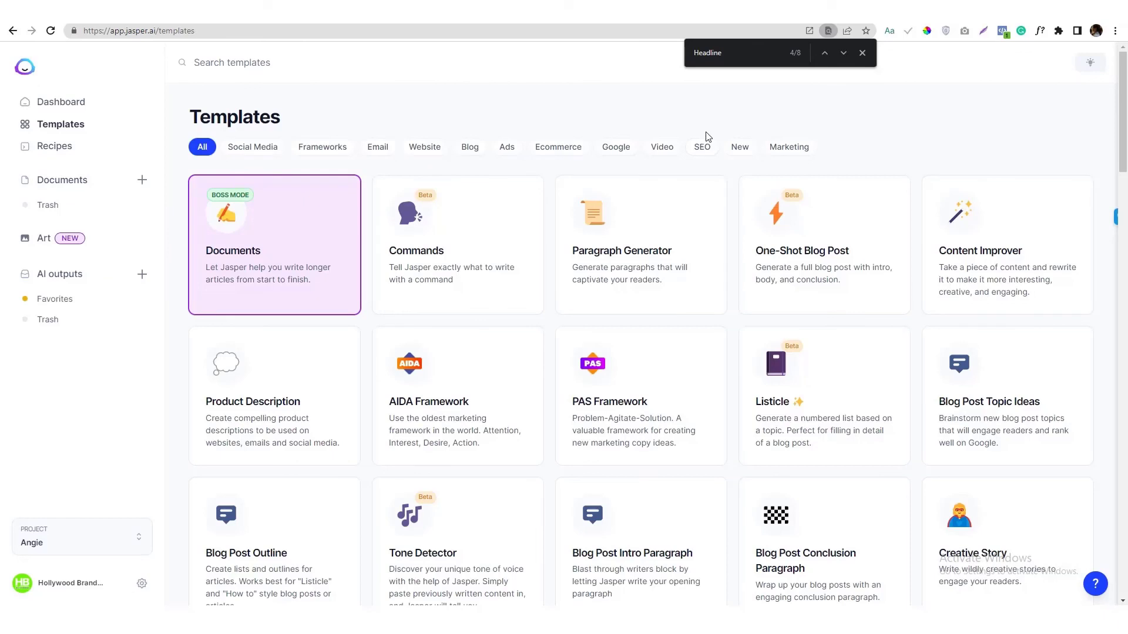
Open the Dashboard and select the browser address bar
left_click(88, 101)
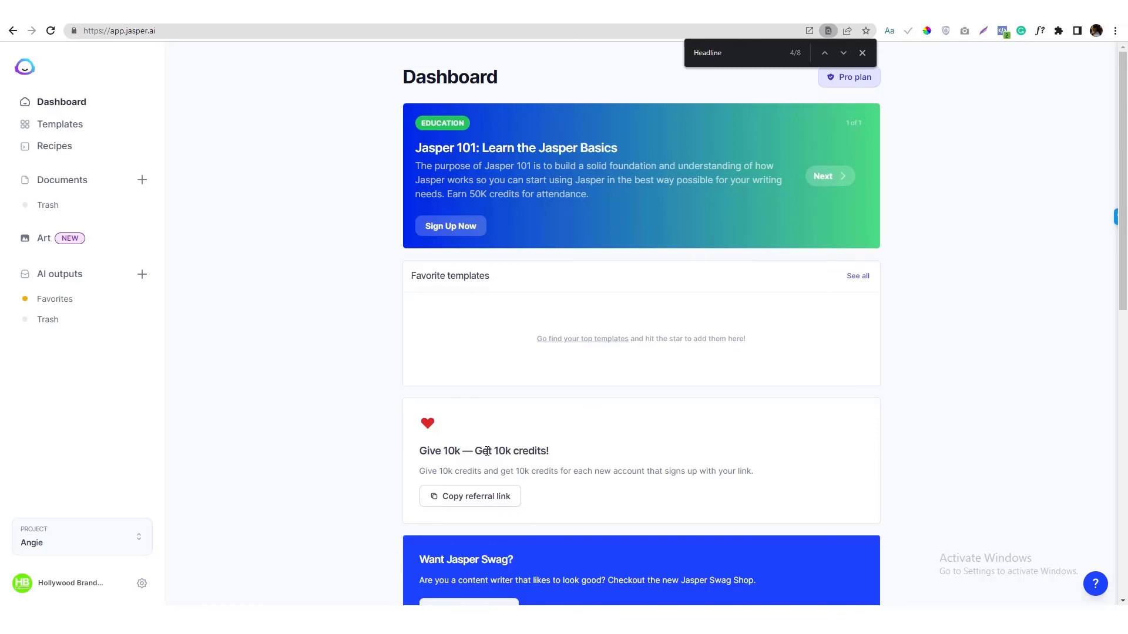
left_click(152, 31)
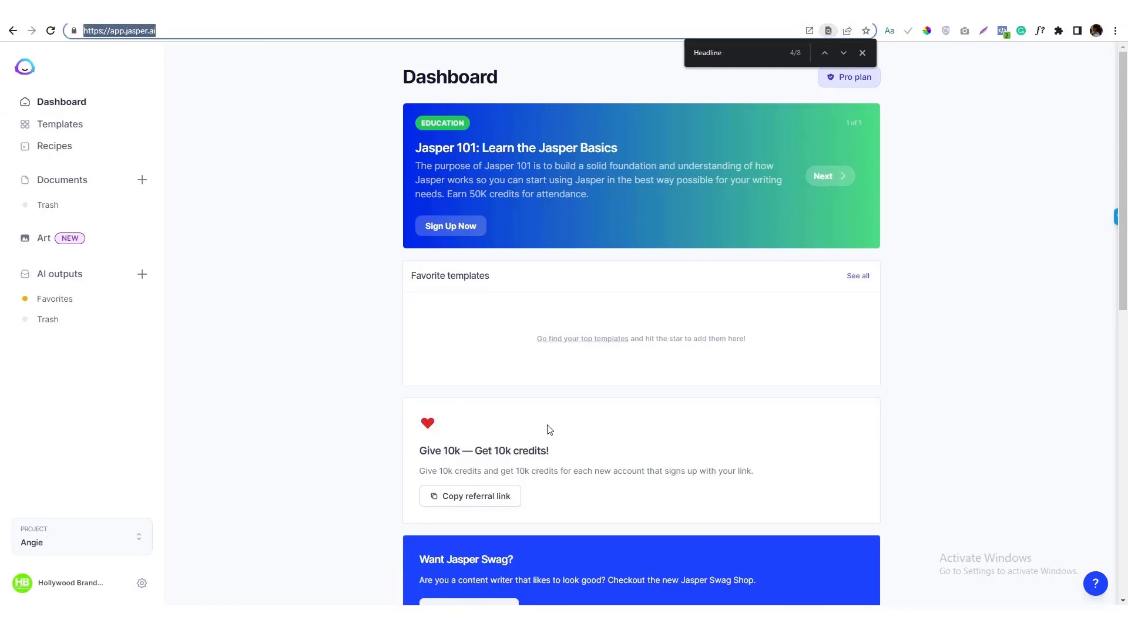